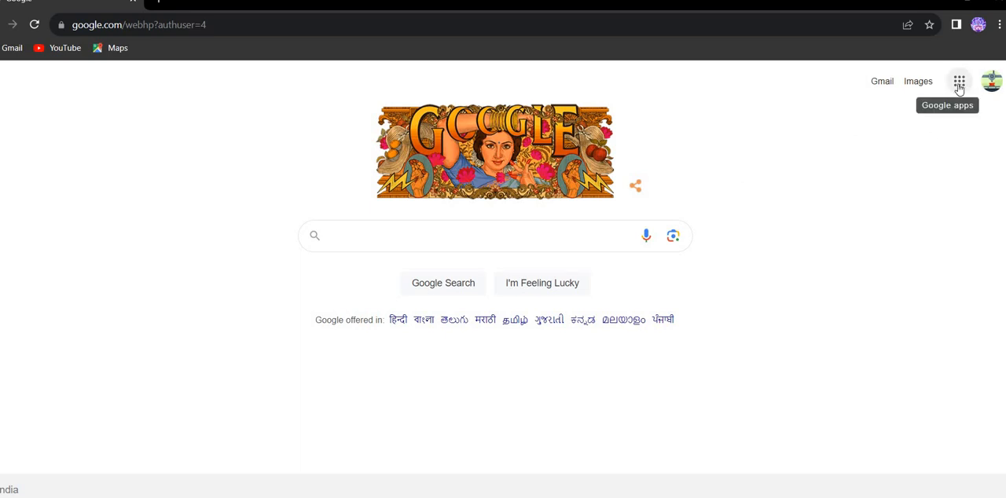
# Open Google Forms from the Google apps, create a blank form and dismiss the introductory tour
pyautogui.click(959, 86)
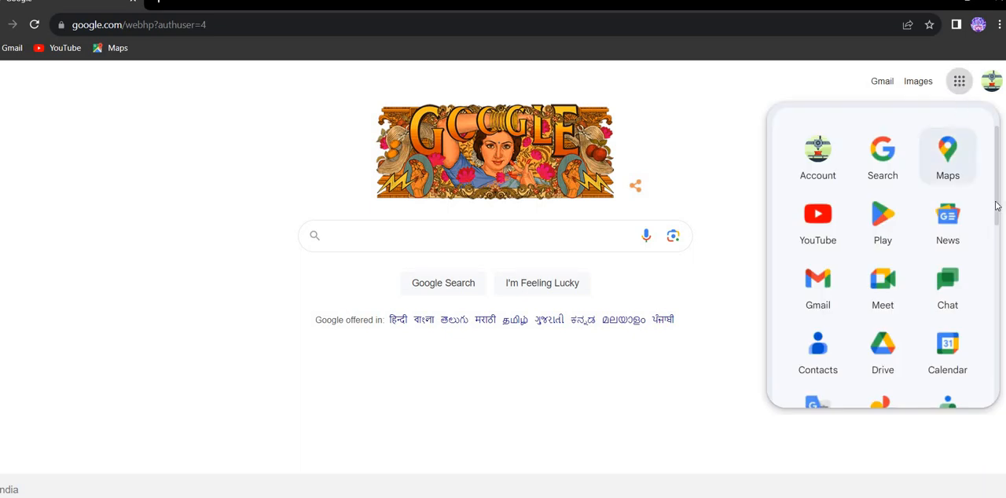
pyautogui.click(997, 266)
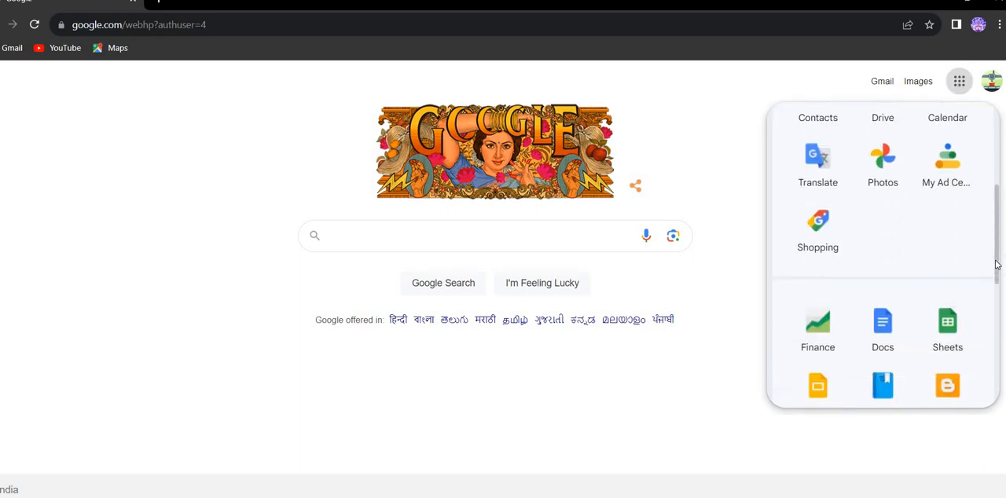
pyautogui.moveTo(996, 270); pyautogui.dragTo(997, 390)
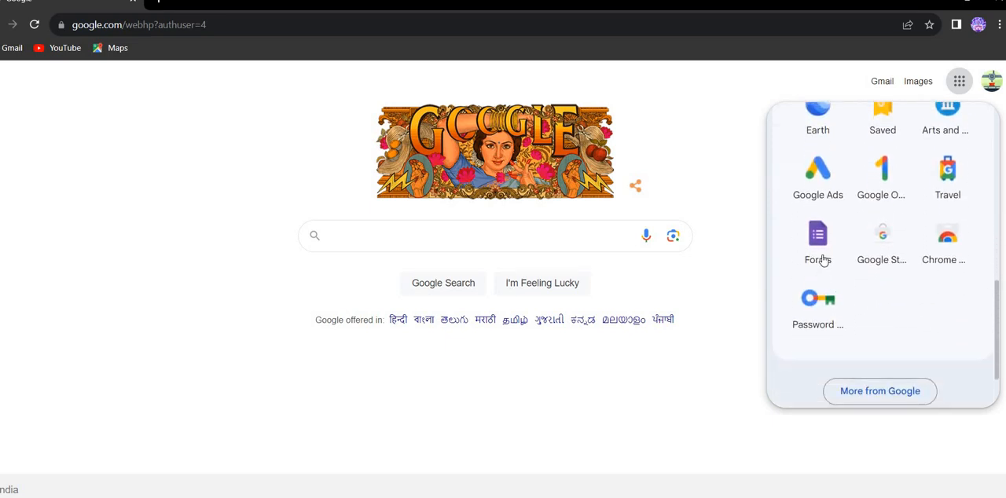
pyautogui.click(823, 260)
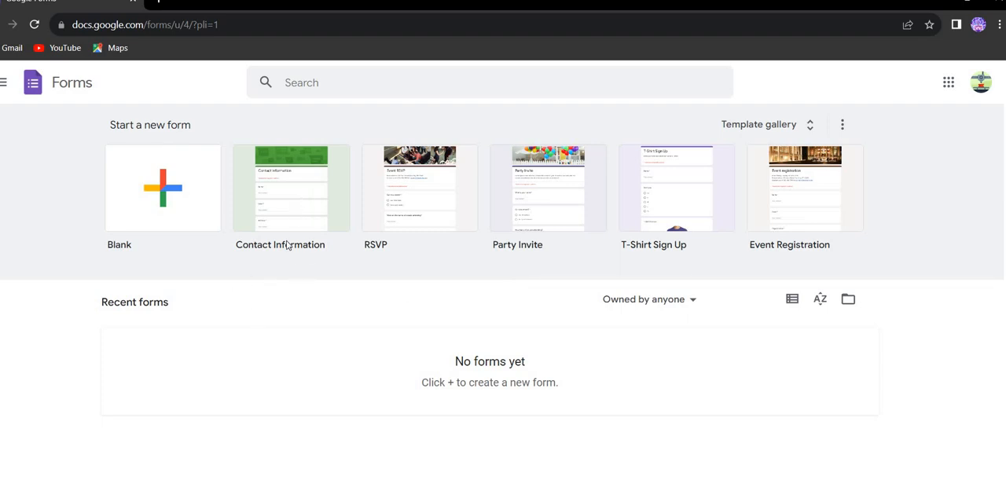
pyautogui.click(138, 210)
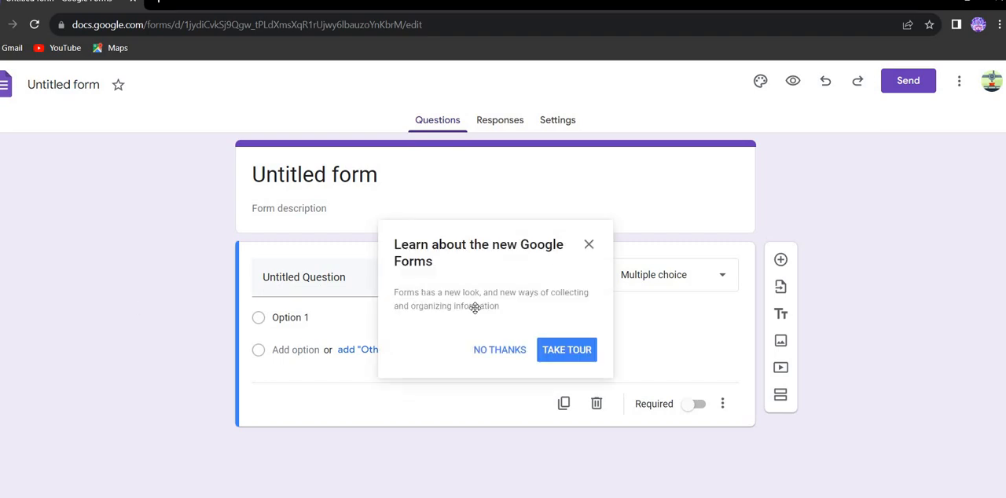
pyautogui.click(591, 249)
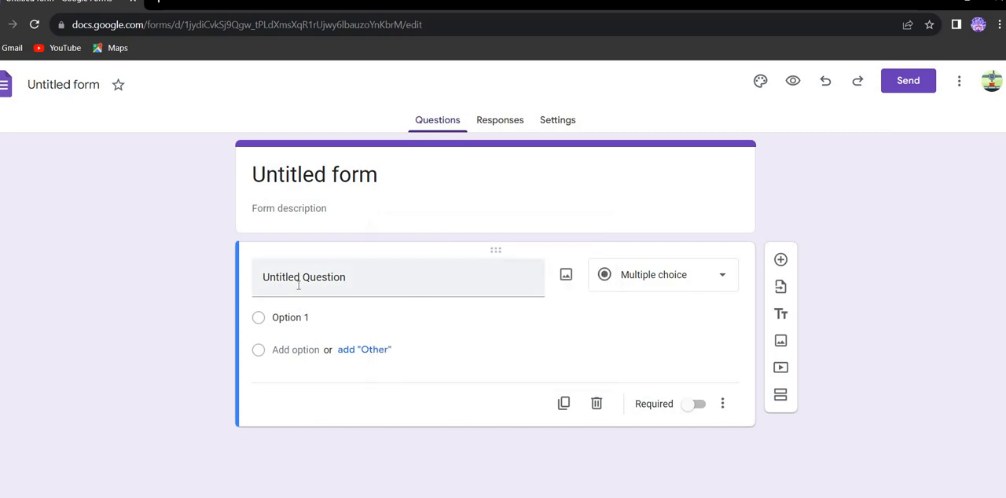
# Title the first question "First Name" and set its type to Short answer
pyautogui.click(298, 286)
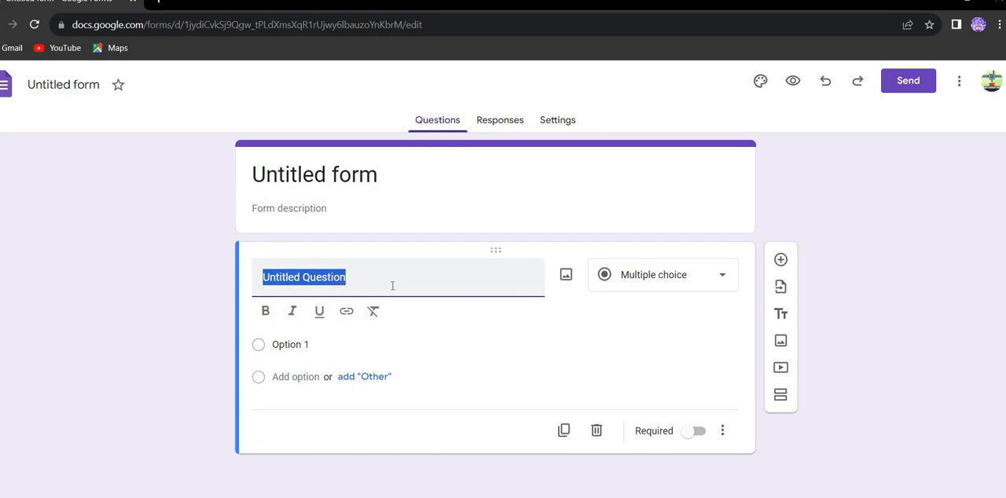
pyautogui.write('Fir')
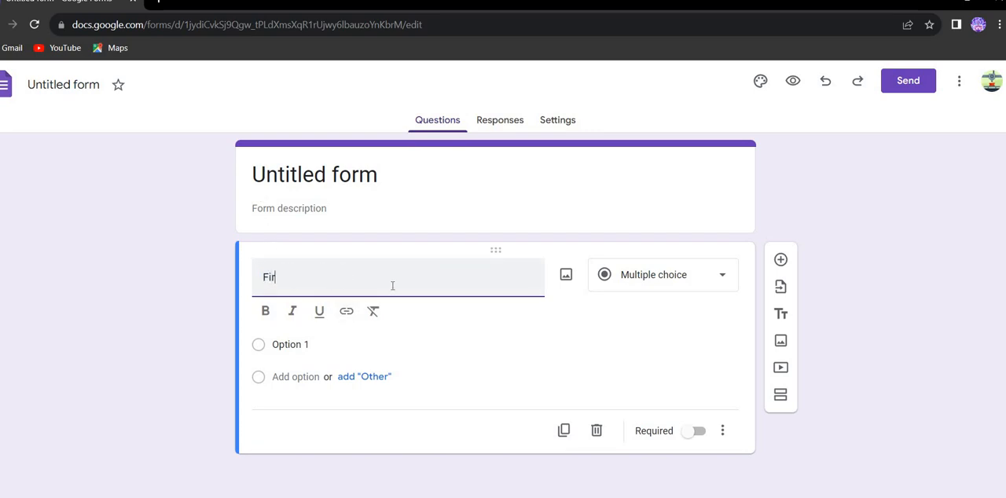
pyautogui.write('st Name')
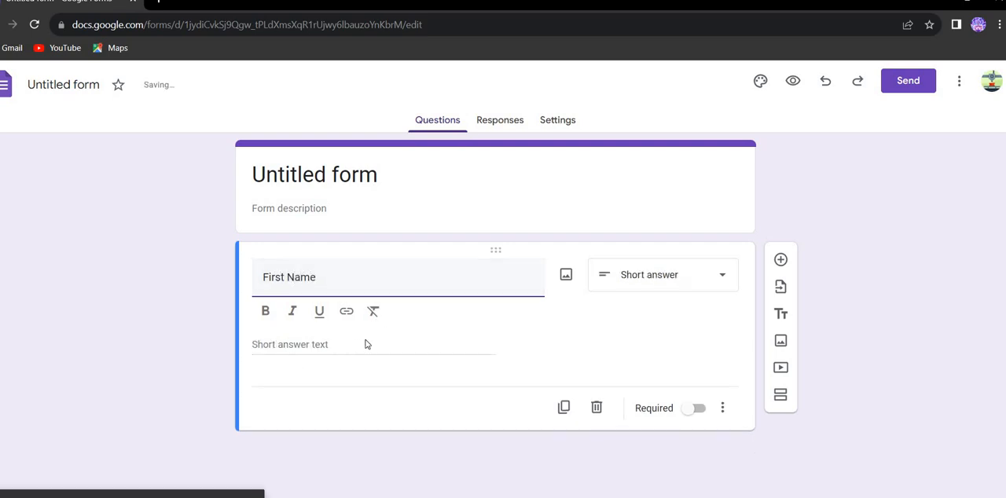
pyautogui.click(652, 284)
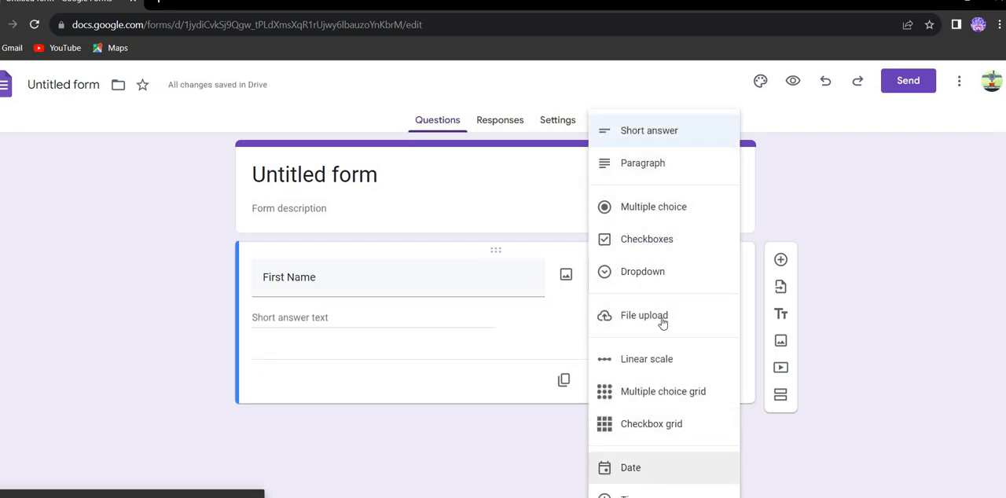
pyautogui.click(646, 132)
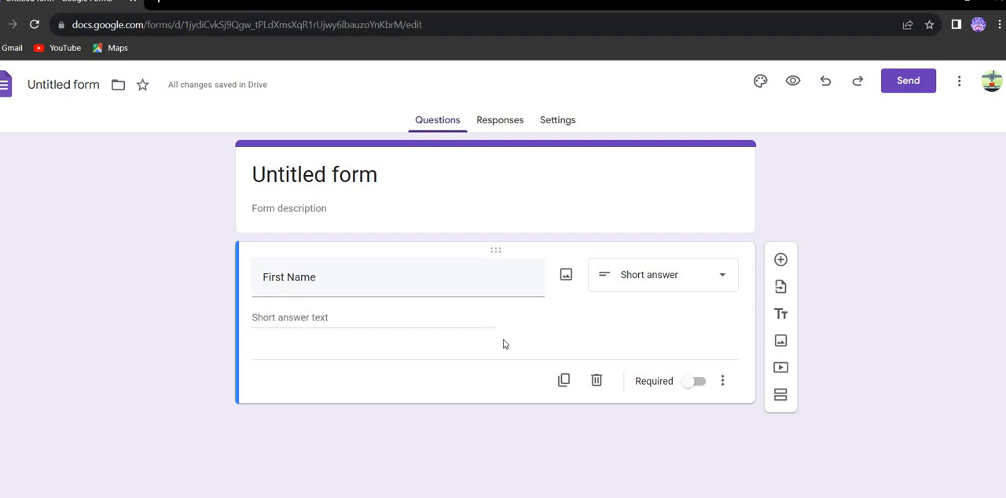
# Duplicate the First Name question and retitle the copy "Last Name"
pyautogui.click(564, 382)
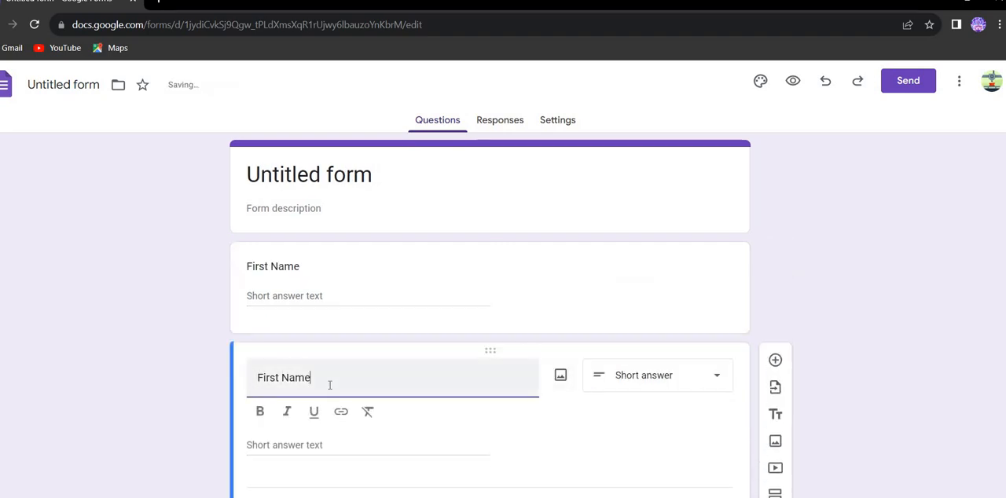
pyautogui.hotkey('ctrl', 'a')
pyautogui.press('BackSpace')
pyautogui.write('Last Name')
pyautogui.click(601, 467)
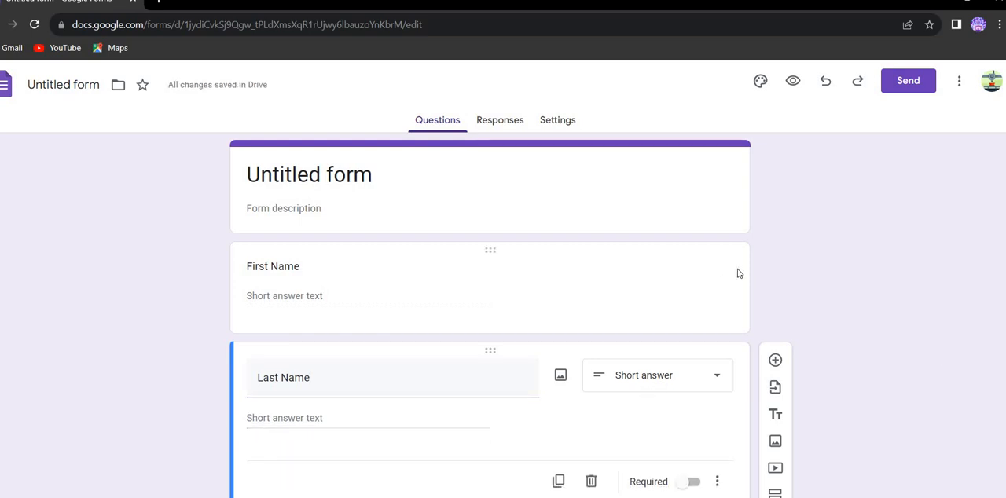
# Mark the First Name question as required
pyautogui.scroll(-1, 740, 274)
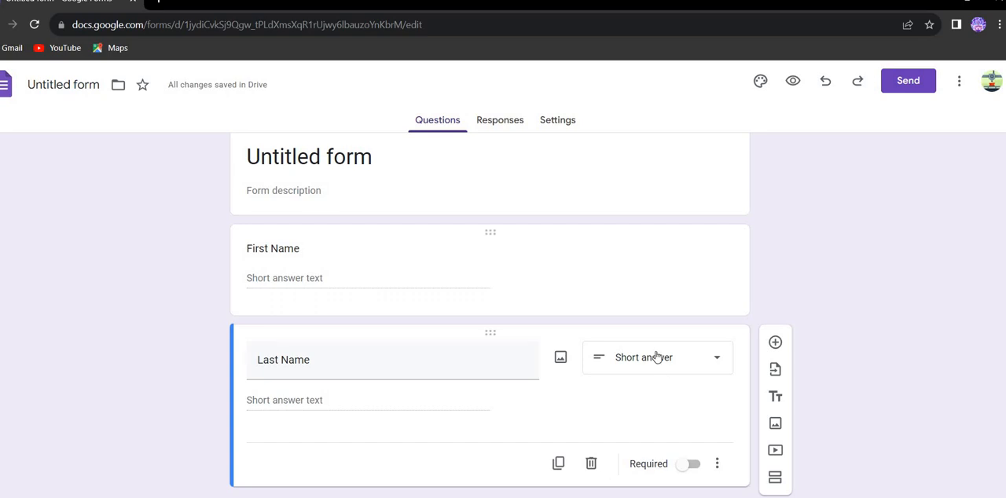
pyautogui.click(337, 286)
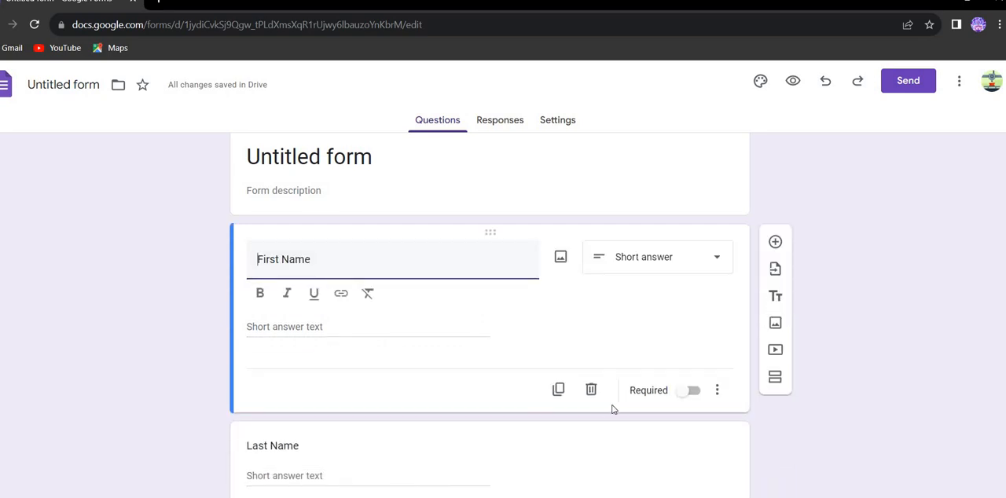
pyautogui.click(691, 391)
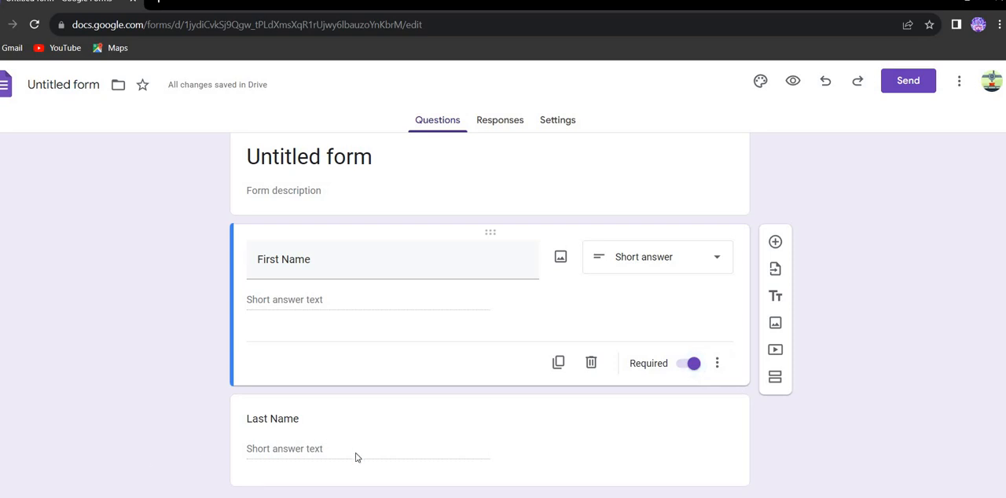
# Duplicate the Last Name question and retitle the copy "Email Address"
pyautogui.click(552, 476)
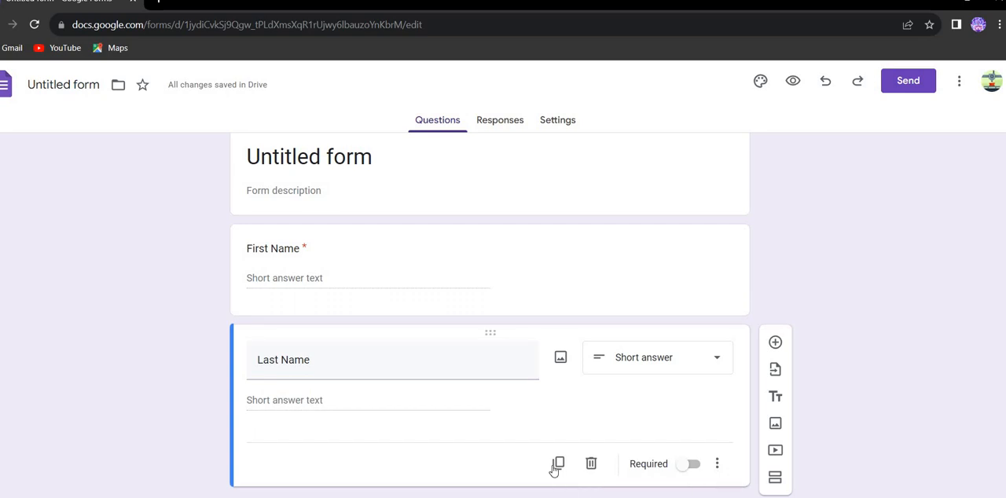
pyautogui.click(558, 464)
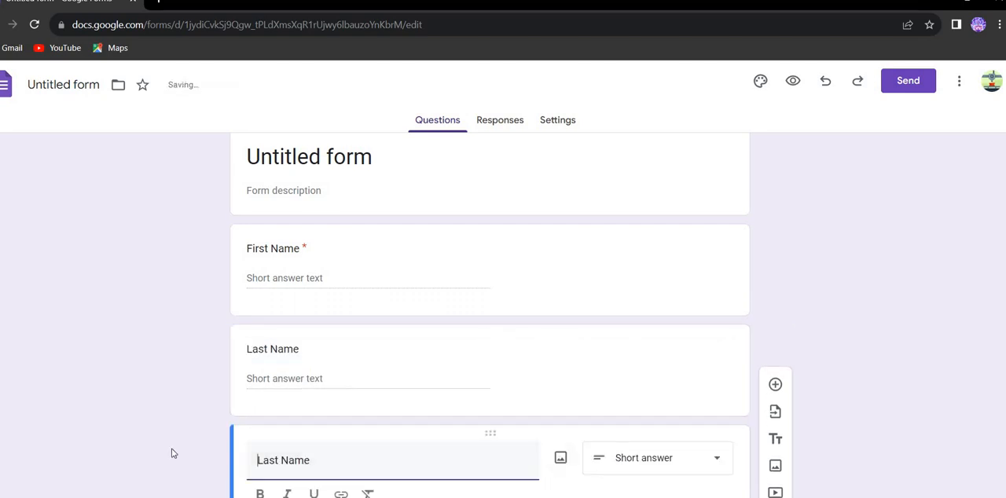
pyautogui.click(258, 465)
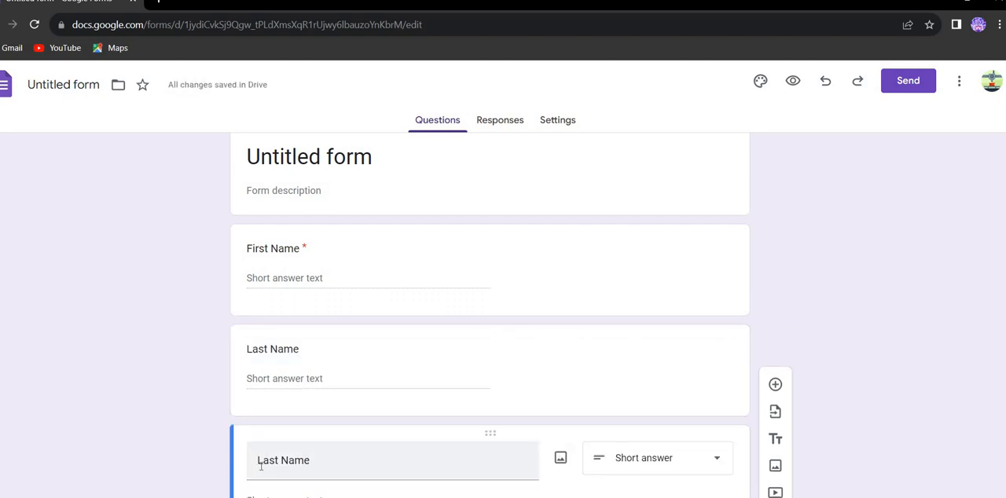
pyautogui.tripleClick(261, 466)
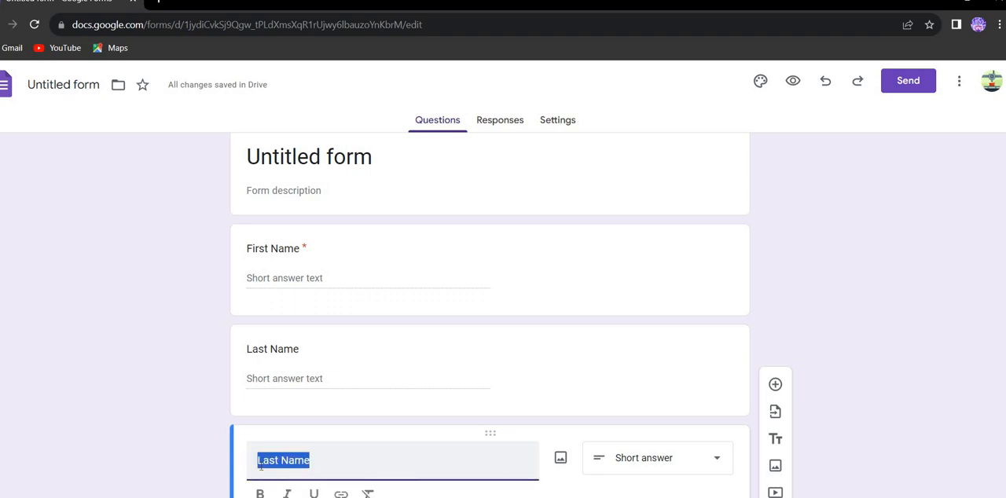
pyautogui.click(261, 466)
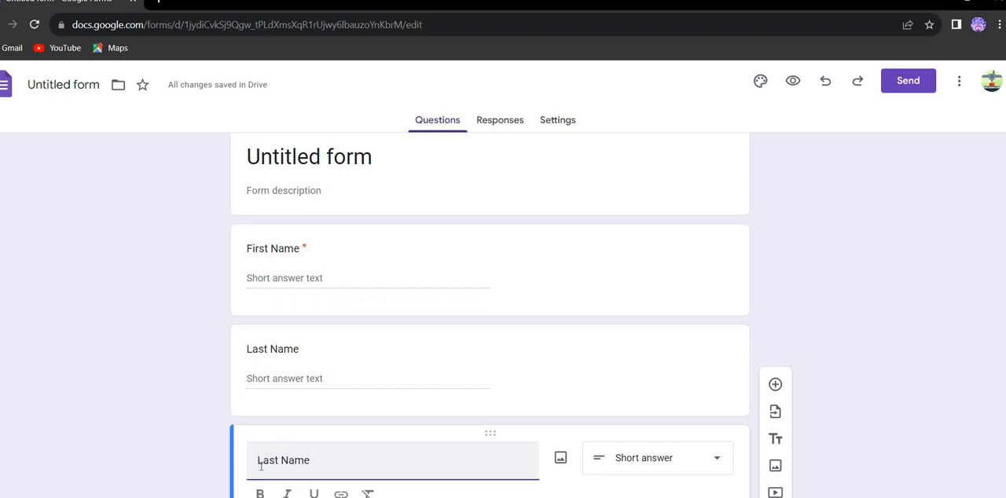
pyautogui.press('End')
pyautogui.press('BackSpace')
pyautogui.press('BackSpace')
pyautogui.press('BackSpace')
pyautogui.press('BackSpace')
pyautogui.press('BackSpace')
pyautogui.press('BackSpace')
pyautogui.press('BackSpace')
pyautogui.press('BackSpace')
pyautogui.press('BackSpace')
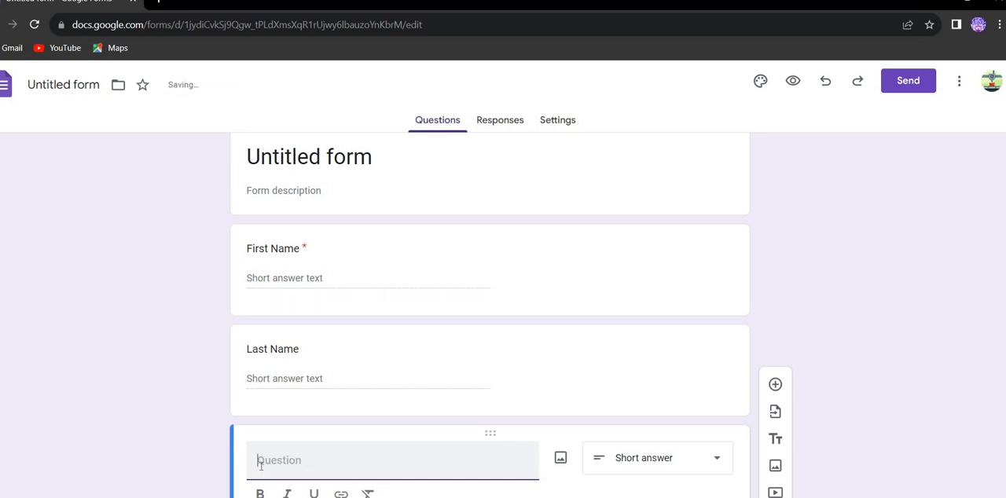
pyautogui.write('Email Address')
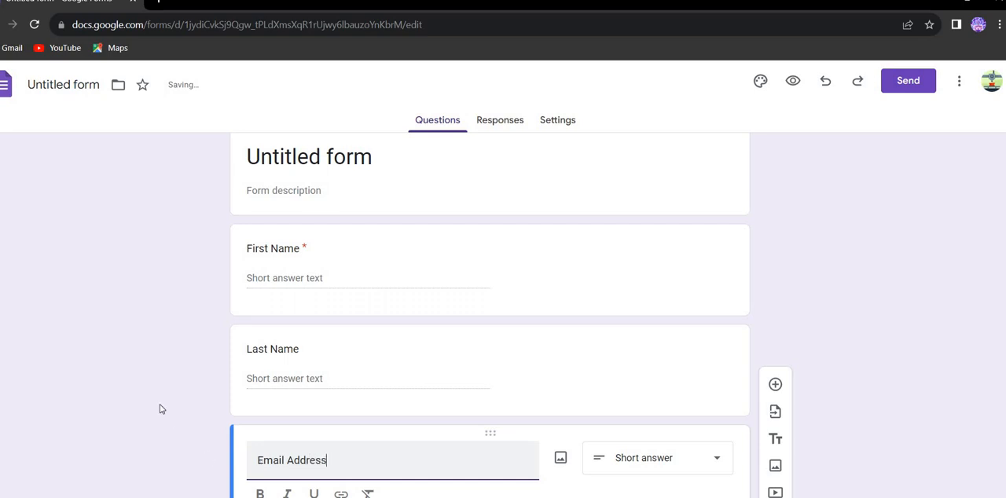
pyautogui.click(967, 409)
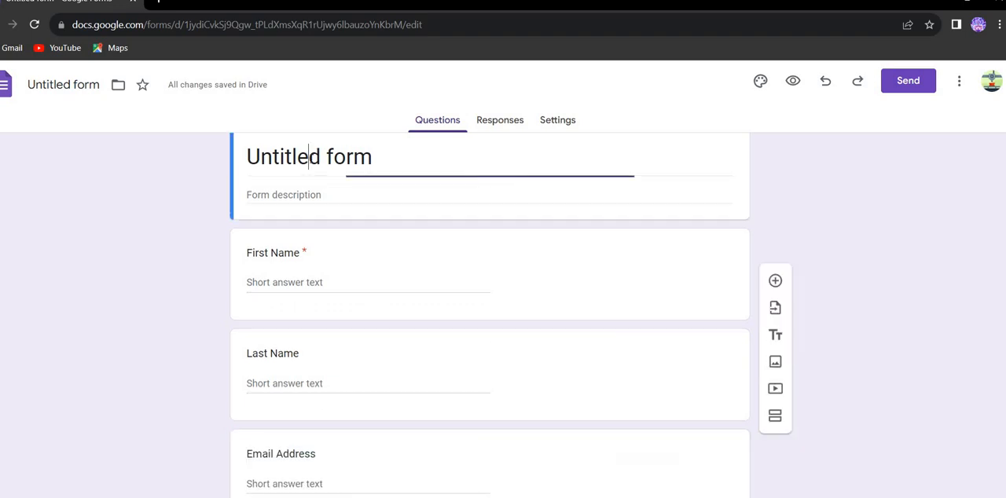
# Replace the form's title with "User Details"
pyautogui.tripleClick(313, 158)
pyautogui.press('BackSpace')
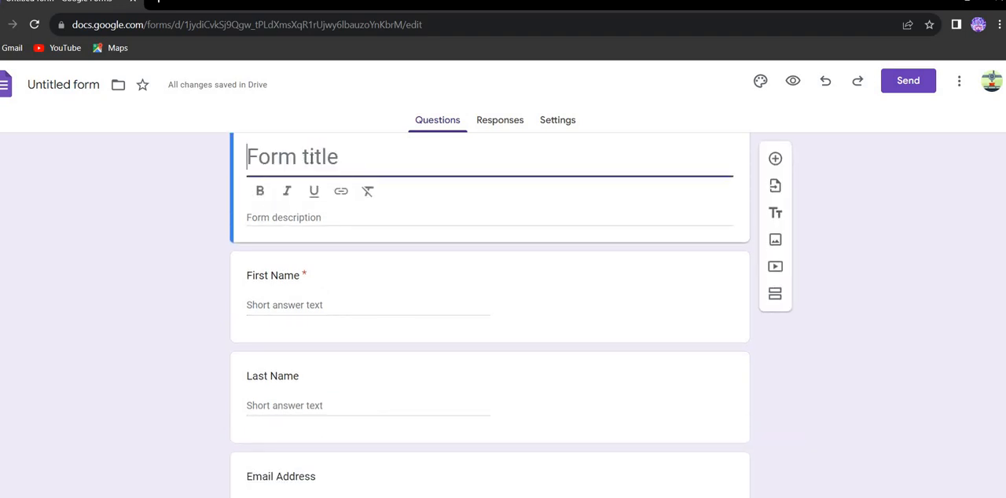
pyautogui.press('BackSpace')
pyautogui.press('BackSpace')
pyautogui.press('BackSpace')
pyautogui.press('BackSpace')
pyautogui.press('BackSpace')
pyautogui.press('BackSpace')
pyautogui.press('BackSpace')
pyautogui.press('BackSpace')
pyautogui.press('BackSpace')
pyautogui.press('BackSpace')
pyautogui.press('BackSpace')
pyautogui.press('BackSpace')
pyautogui.press('BackSpace')
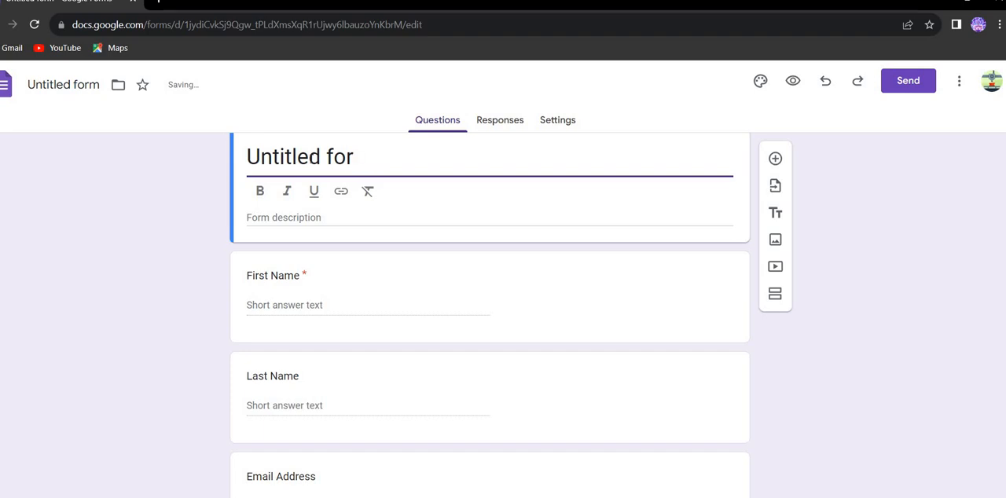
pyautogui.hotkey('ctrl', 'z')
pyautogui.press('BackSpace')
pyautogui.press('BackSpace')
pyautogui.press('BackSpace')
pyautogui.press('BackSpace')
pyautogui.press('BackSpace')
pyautogui.press('BackSpace')
pyautogui.press('BackSpace')
pyautogui.press('BackSpace')
pyautogui.press('BackSpace')
pyautogui.press('BackSpace')
pyautogui.press('BackSpace')
pyautogui.press('BackSpace')
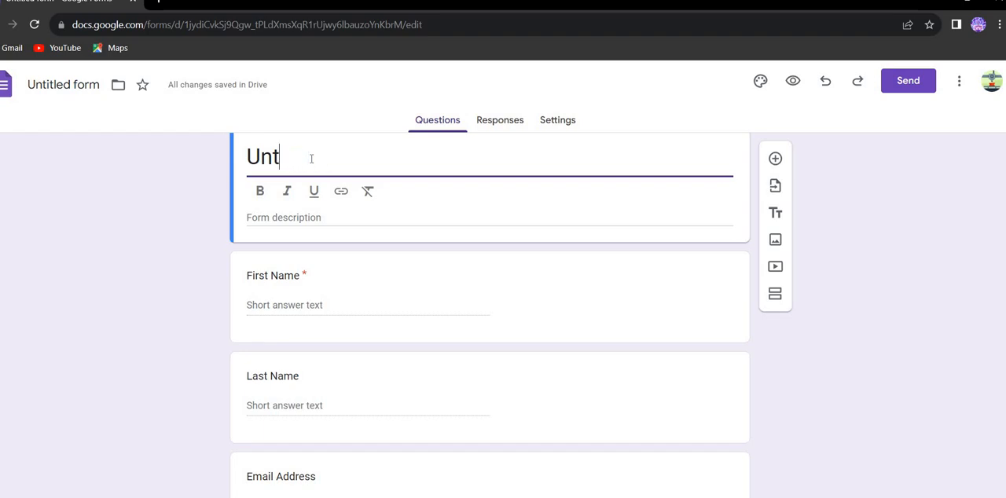
pyautogui.write('se')
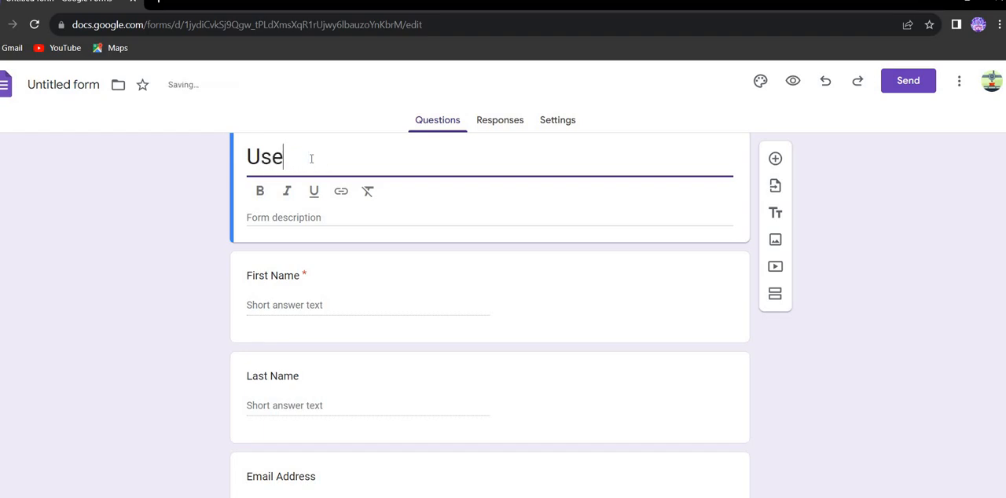
pyautogui.write('r Details')
pyautogui.click(194, 294)
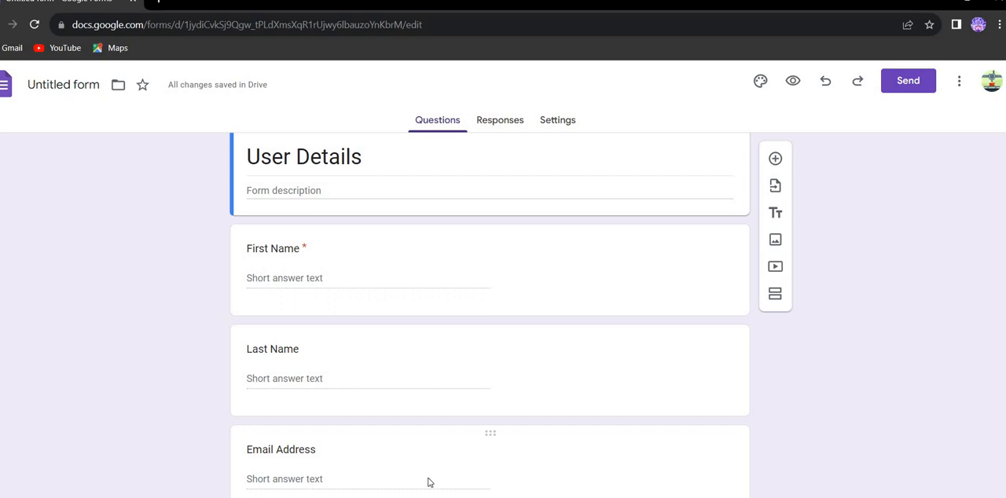
# Mark the Email Address question as required
pyautogui.click(299, 480)
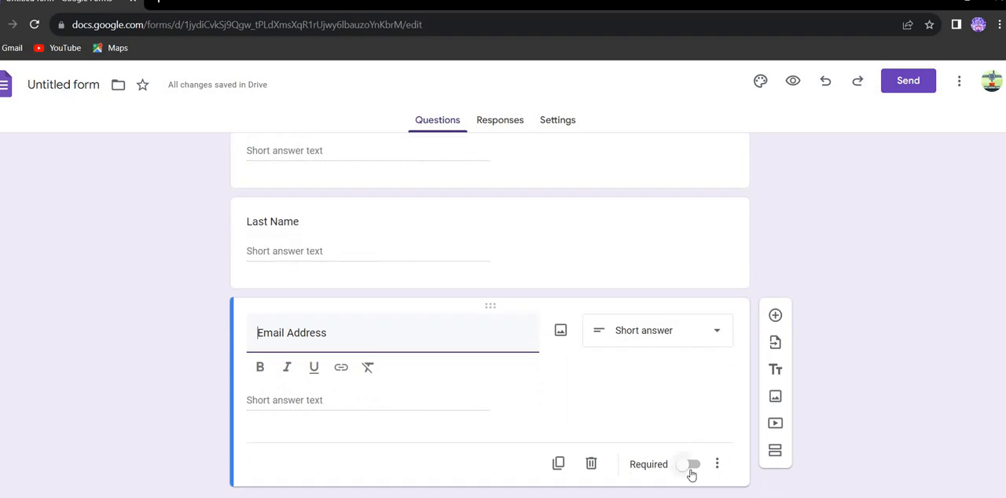
pyautogui.click(691, 469)
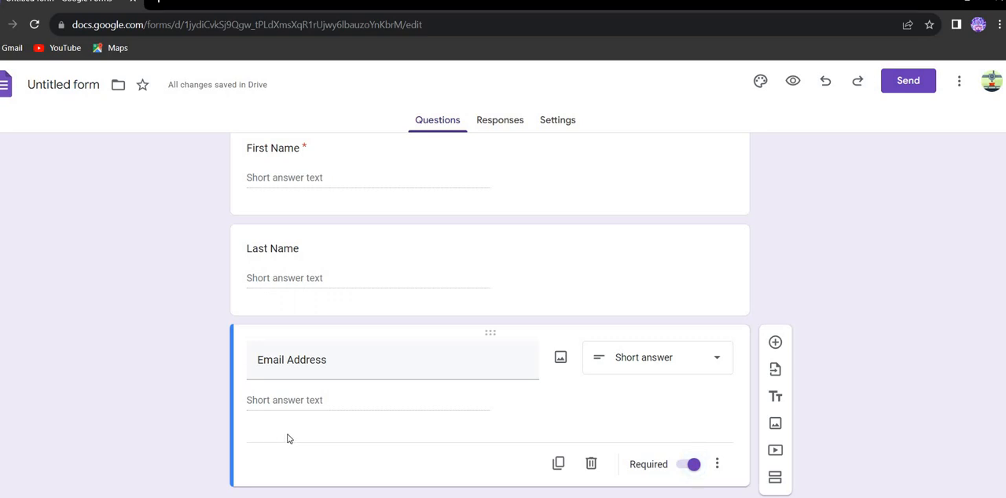
# Duplicate the Email Address question, retitle the copy "Gender" and change its type to Multiple choice
pyautogui.click(561, 465)
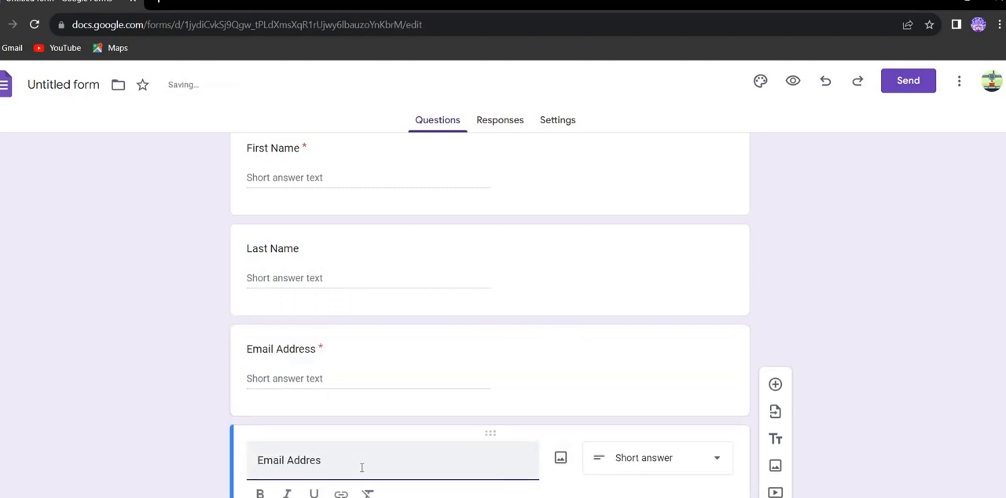
pyautogui.press('BackSpace')
pyautogui.press('BackSpace')
pyautogui.press('BackSpace')
pyautogui.press('BackSpace')
pyautogui.press('BackSpace')
pyautogui.press('BackSpace')
pyautogui.press('BackSpace')
pyautogui.press('BackSpace')
pyautogui.press('BackSpace')
pyautogui.press('BackSpace')
pyautogui.press('BackSpace')
pyautogui.press('BackSpace')
pyautogui.write('Genter')
pyautogui.press('BackSpace')
pyautogui.press('BackSpace')
pyautogui.write('der')
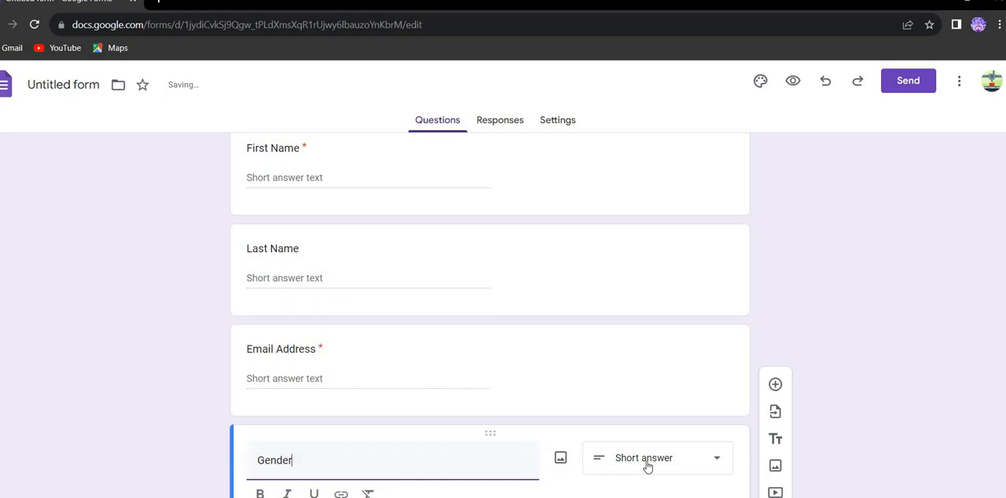
pyautogui.click(647, 461)
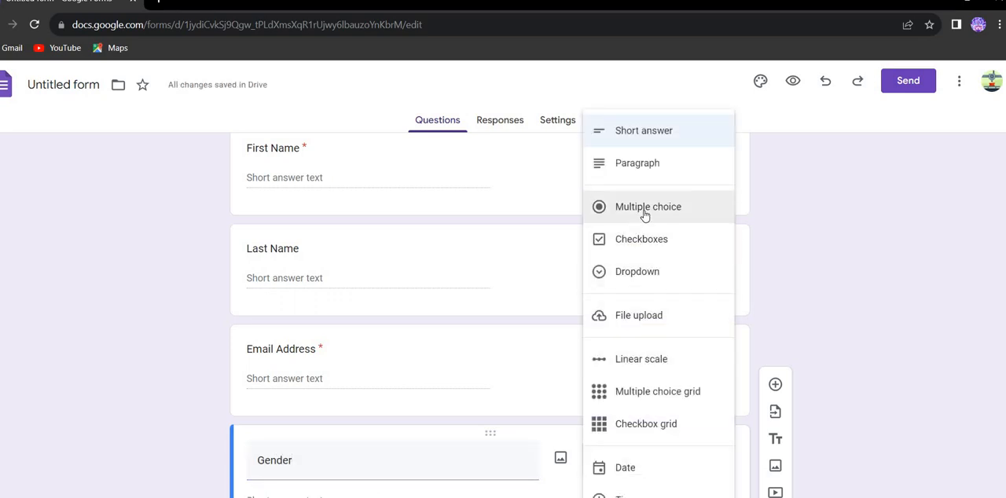
pyautogui.click(644, 208)
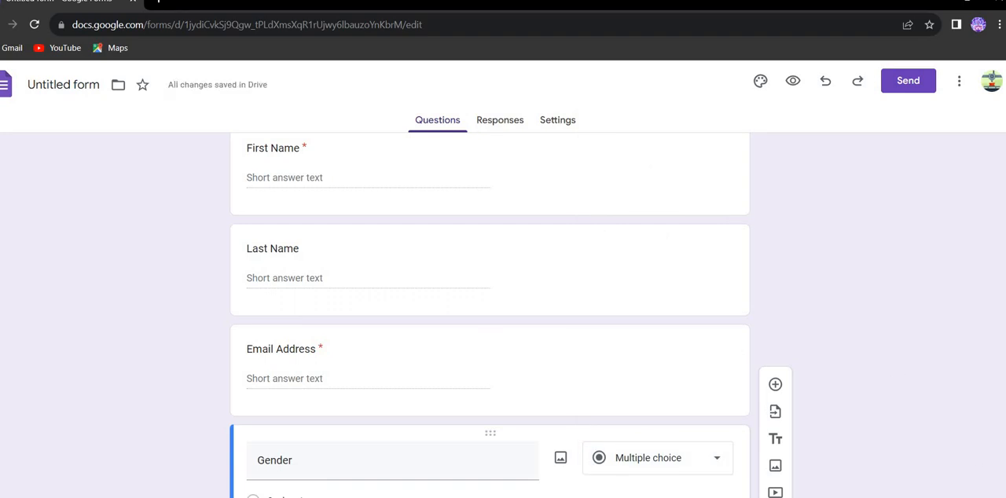
# Give the Gender question the options Male and Female and make it no longer required
pyautogui.scroll(-2, 310, 414)
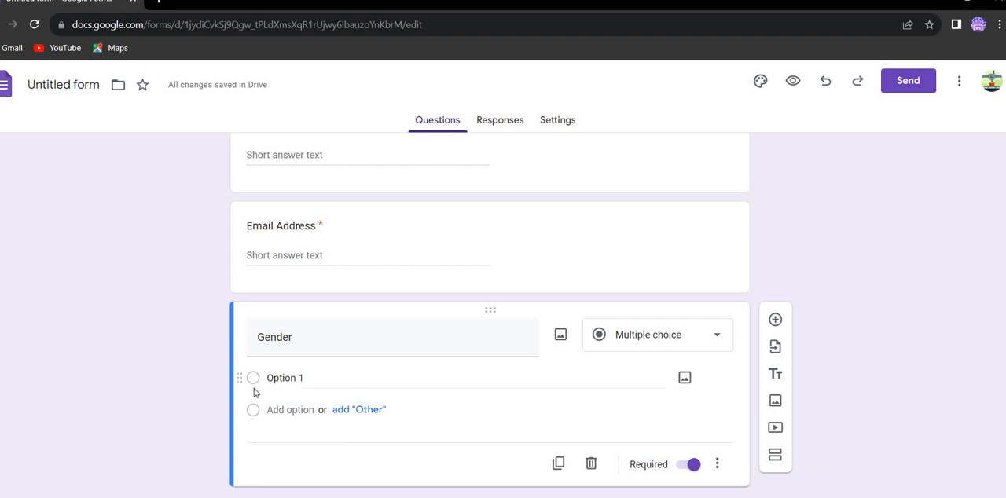
pyautogui.click(298, 383)
pyautogui.write('Male')
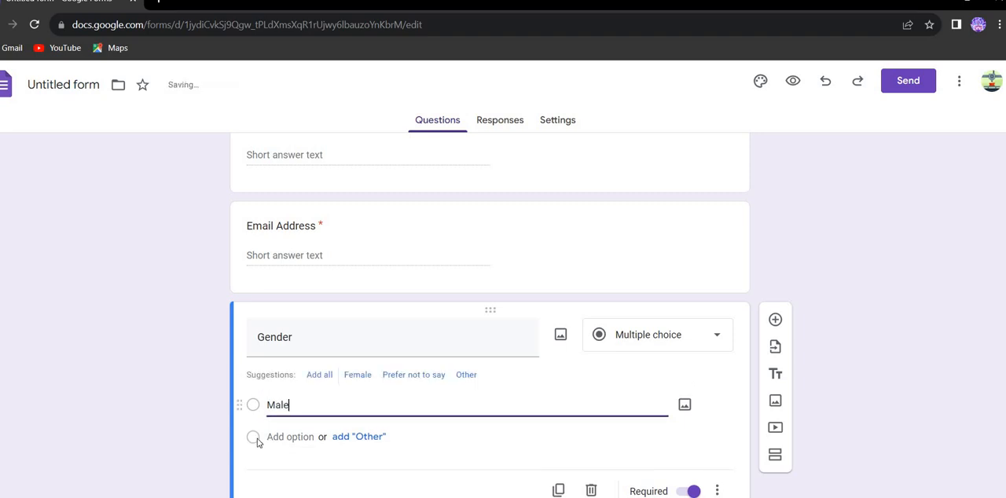
pyautogui.click(303, 438)
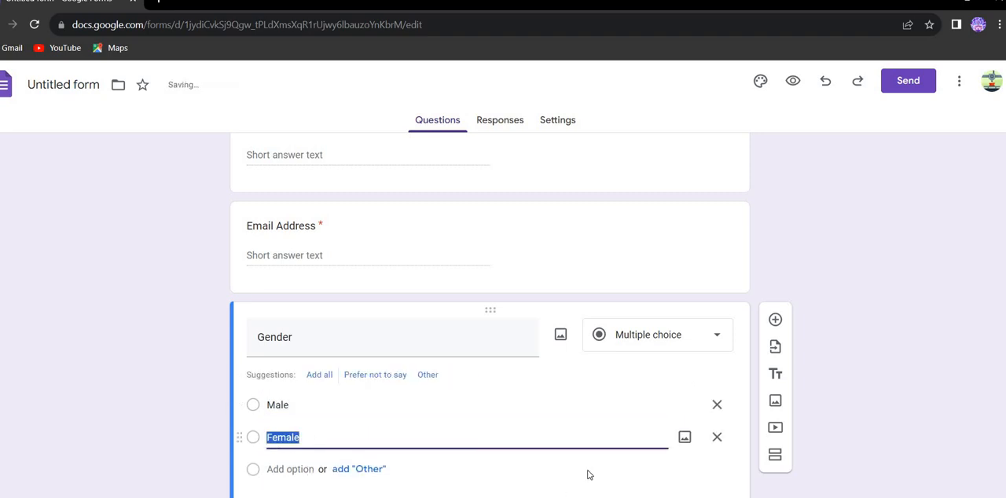
pyautogui.click(856, 455)
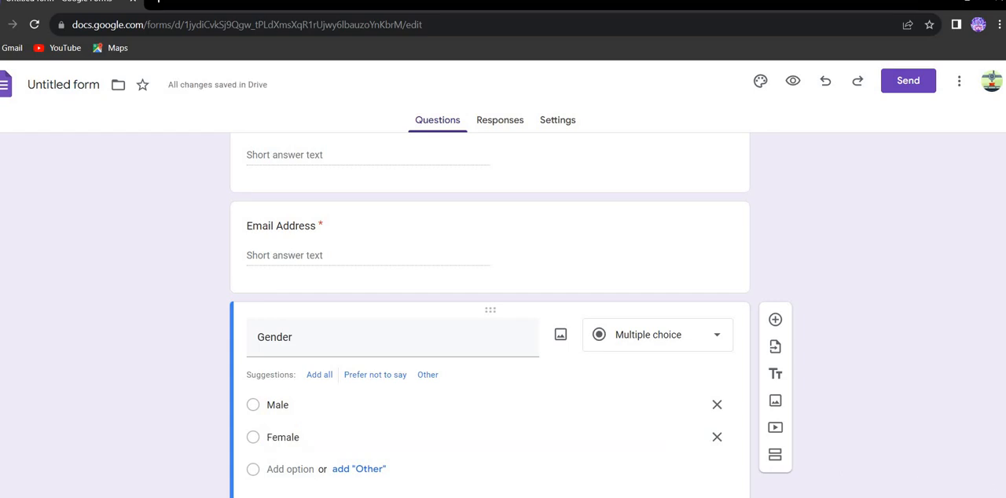
pyautogui.scroll(-1, 633, 462)
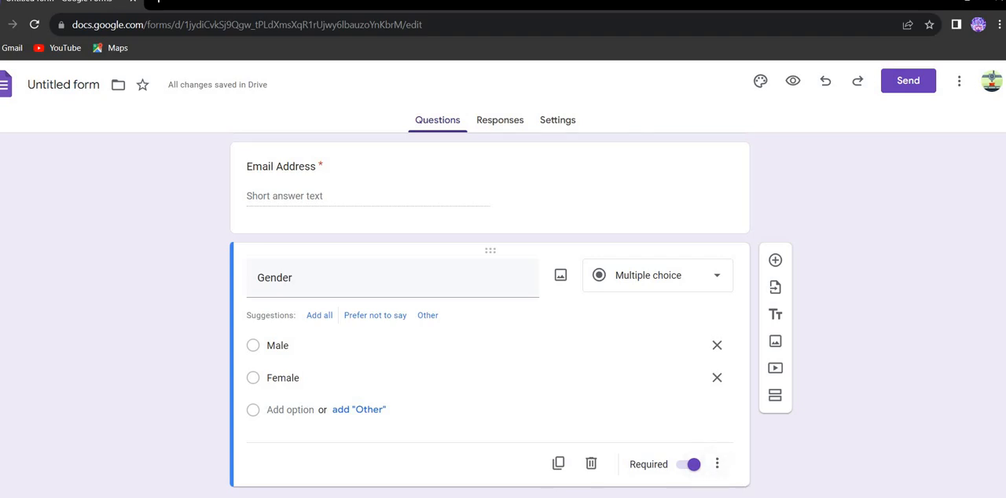
pyautogui.click(682, 468)
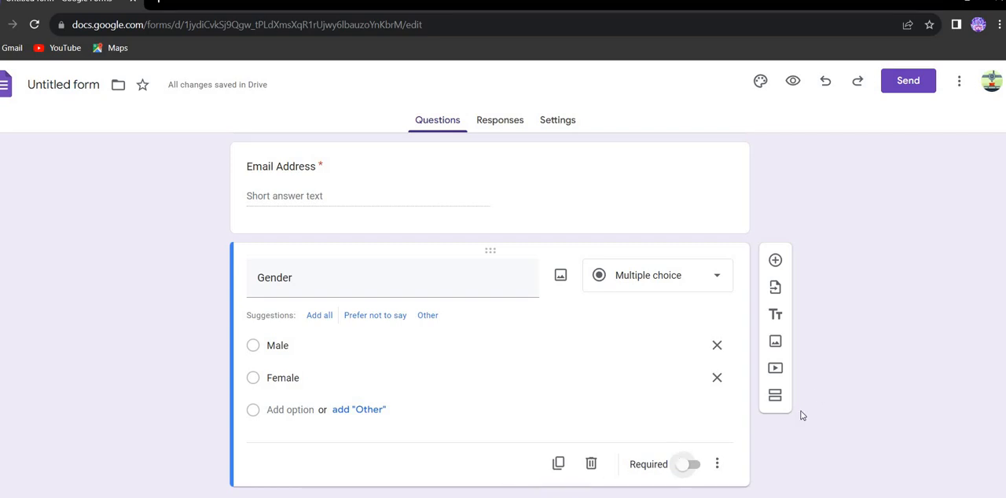
# Duplicate the Gender question, retitle the copy "Address" and change its type to Paragraph
pyautogui.click(558, 465)
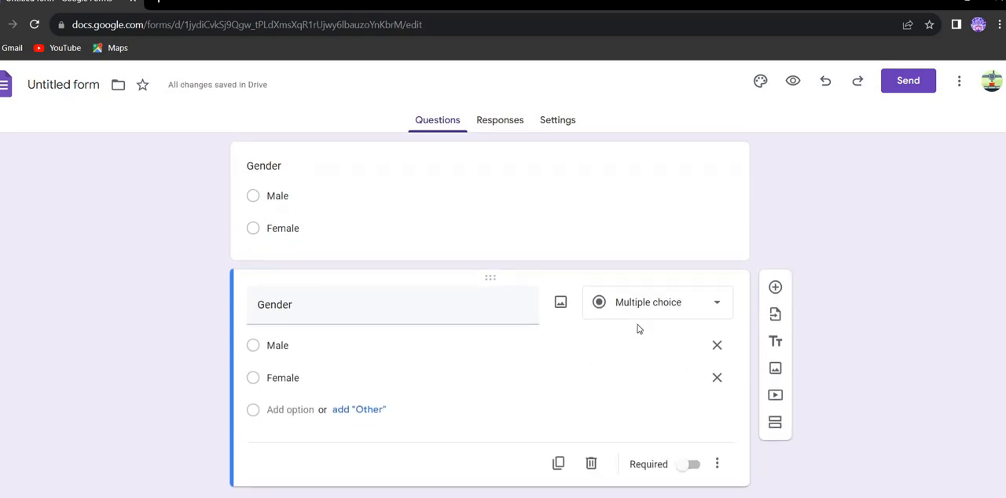
pyautogui.click(464, 312)
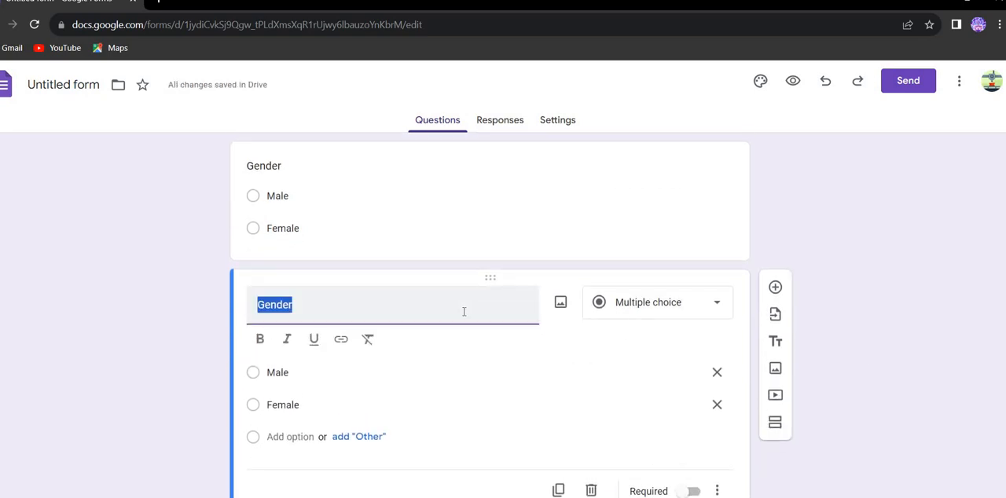
pyautogui.write('Address')
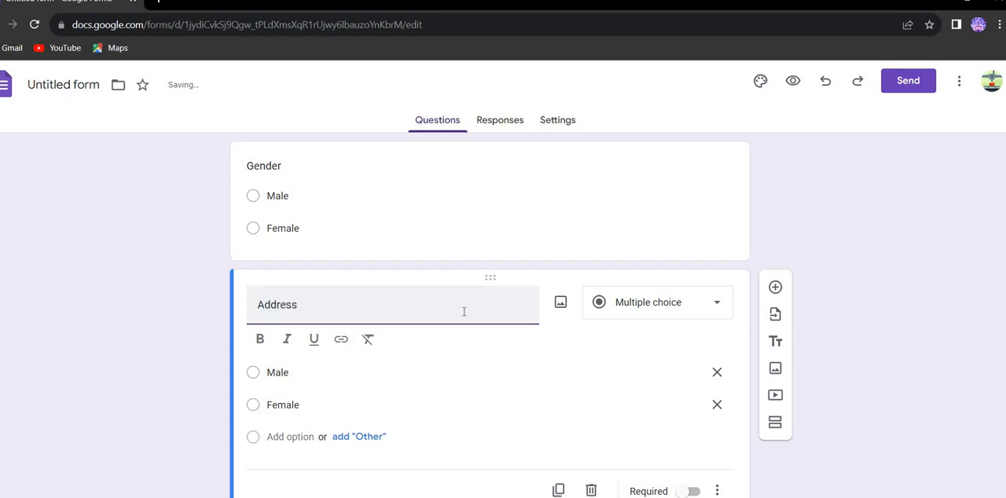
pyautogui.click(691, 317)
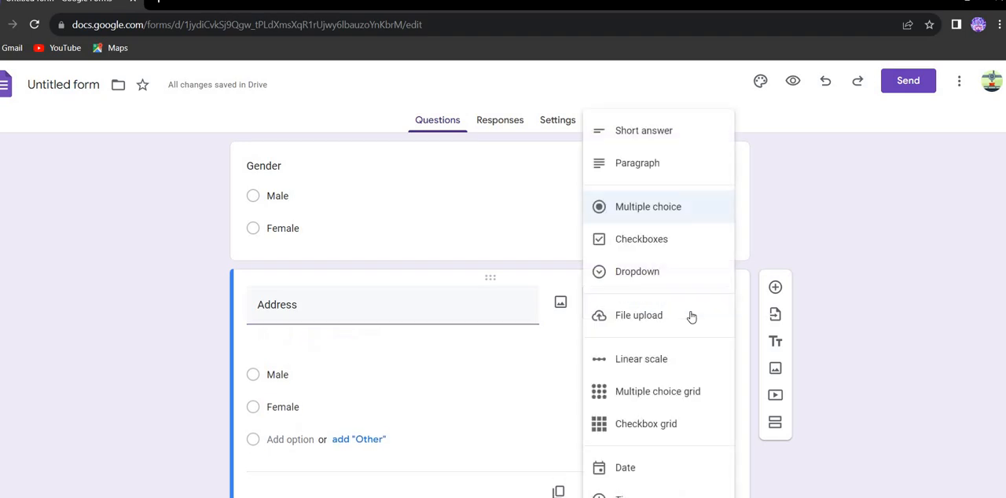
pyautogui.click(626, 165)
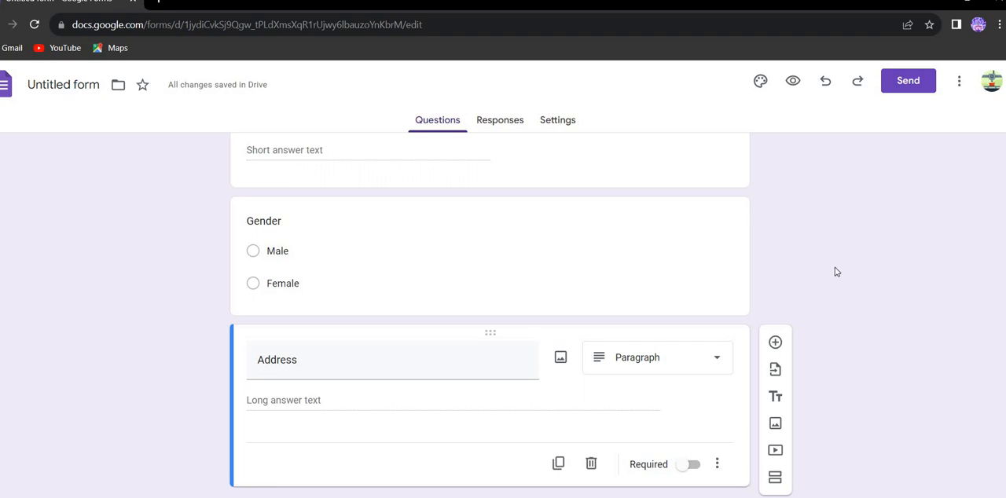
# Preview the User Details form, dismiss the autosave notice and look over all of its questions
pyautogui.click(794, 83)
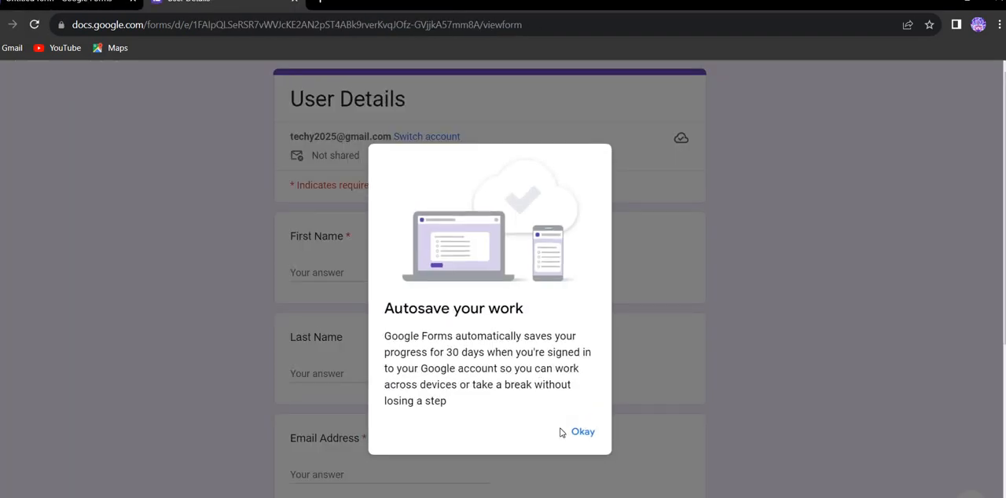
pyautogui.click(582, 441)
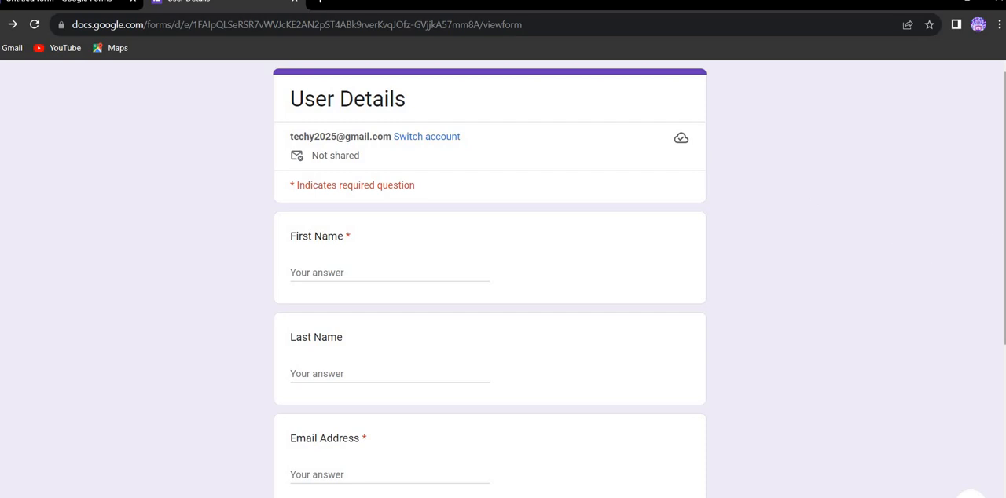
pyautogui.scroll(-3, 490, 275)
pyautogui.scroll(-1, 489, 275)
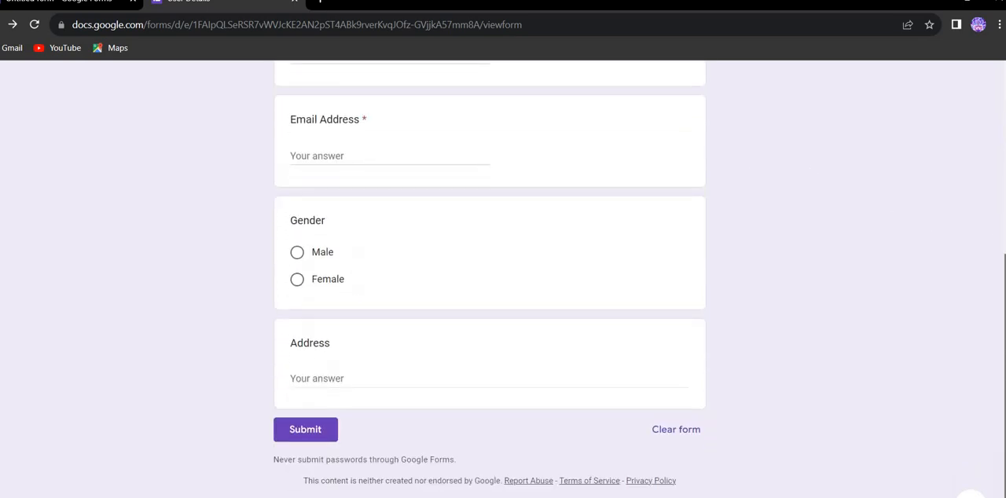
pyautogui.scroll(4, 220, 213)
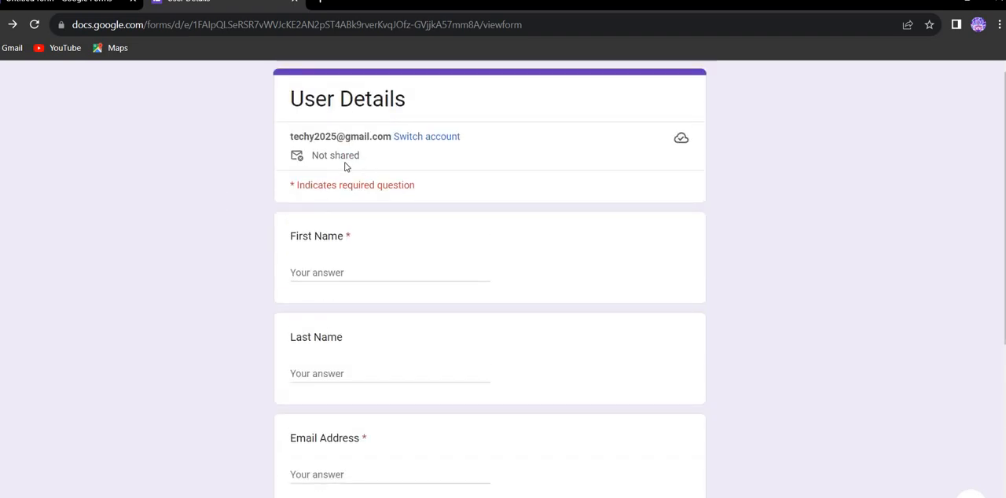
# Fill in the respondent's first name and last name in the form preview
pyautogui.click(303, 274)
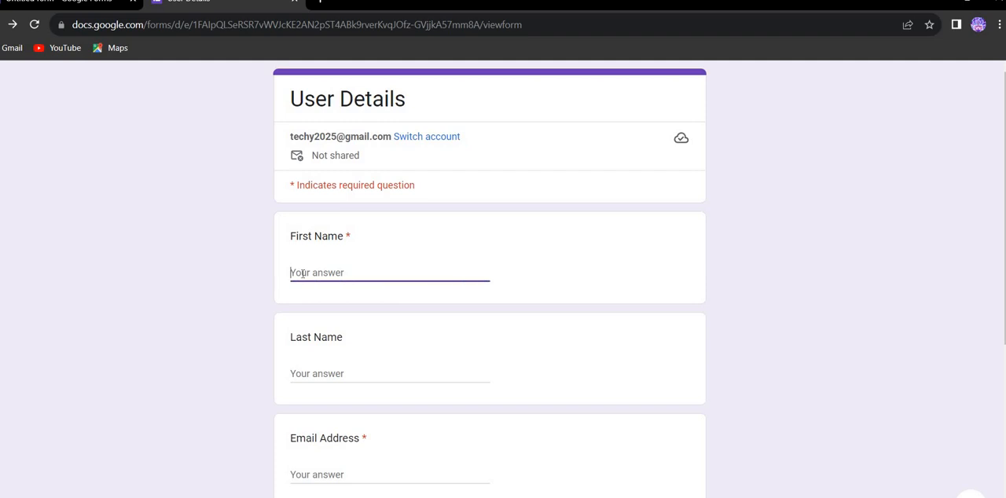
pyautogui.write('Xyz')
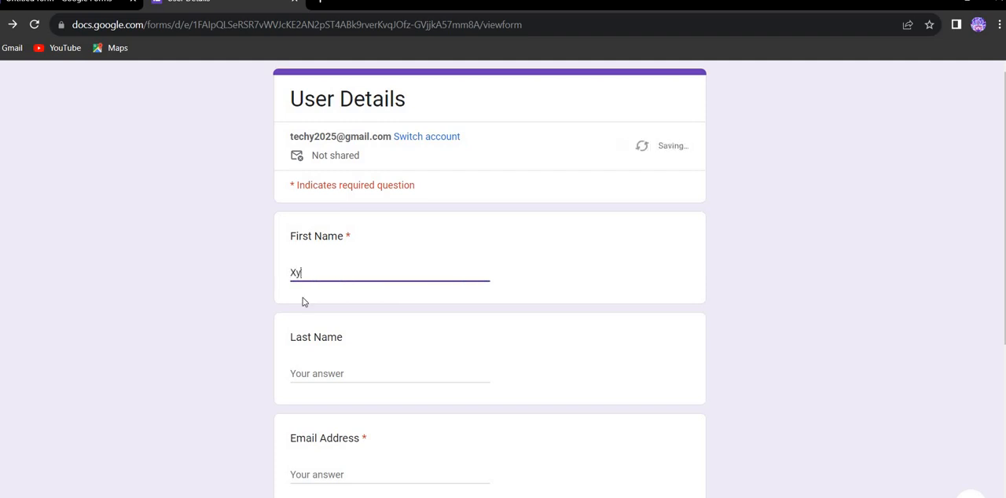
pyautogui.click(336, 373)
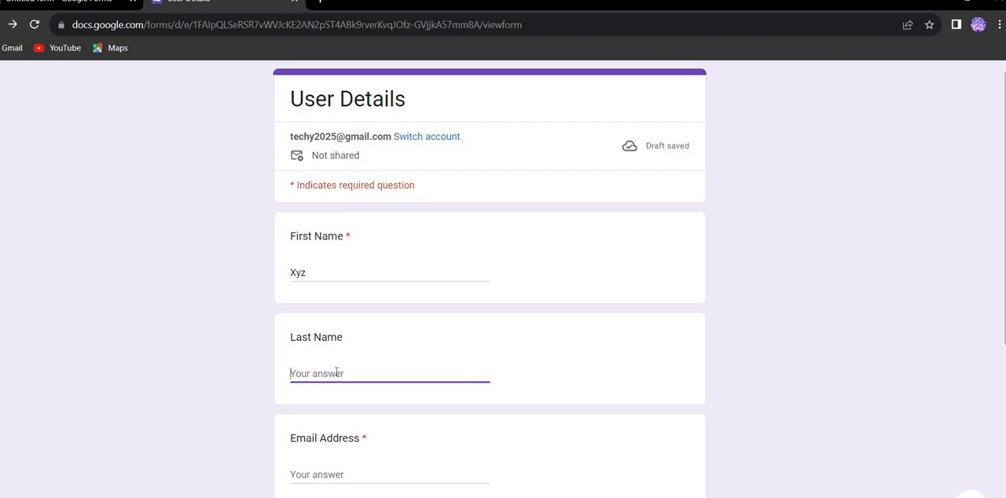
pyautogui.write('Abc')
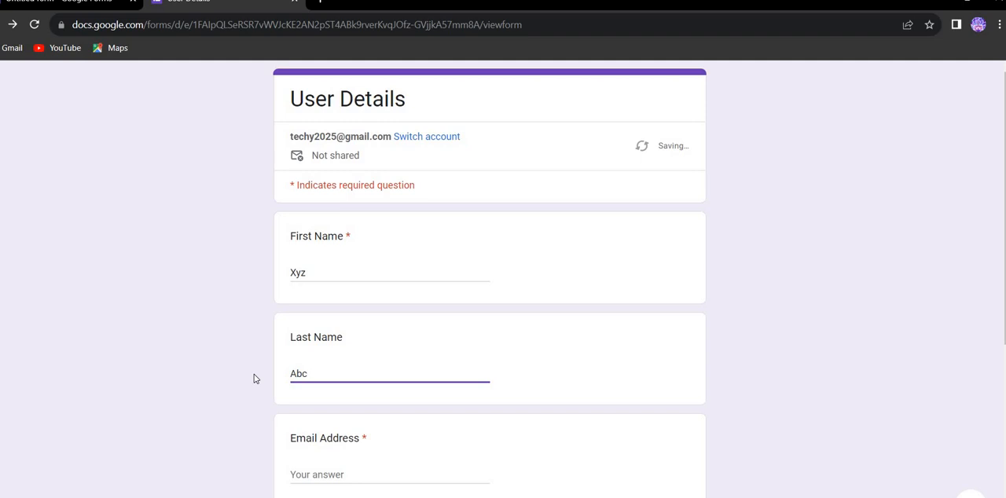
pyautogui.click(254, 379)
# Fill in the respondent's email address and choose Male as the gender
pyautogui.scroll(-2, 315, 375)
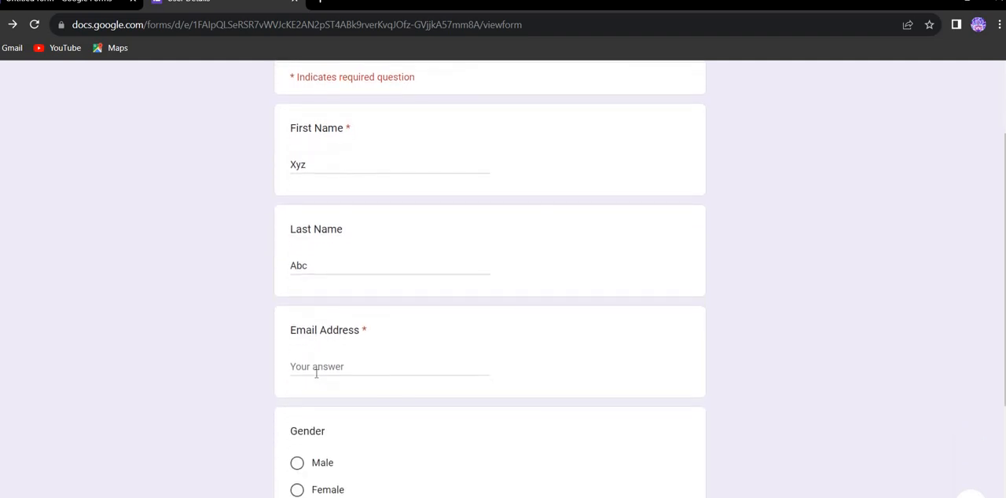
pyautogui.click(316, 374)
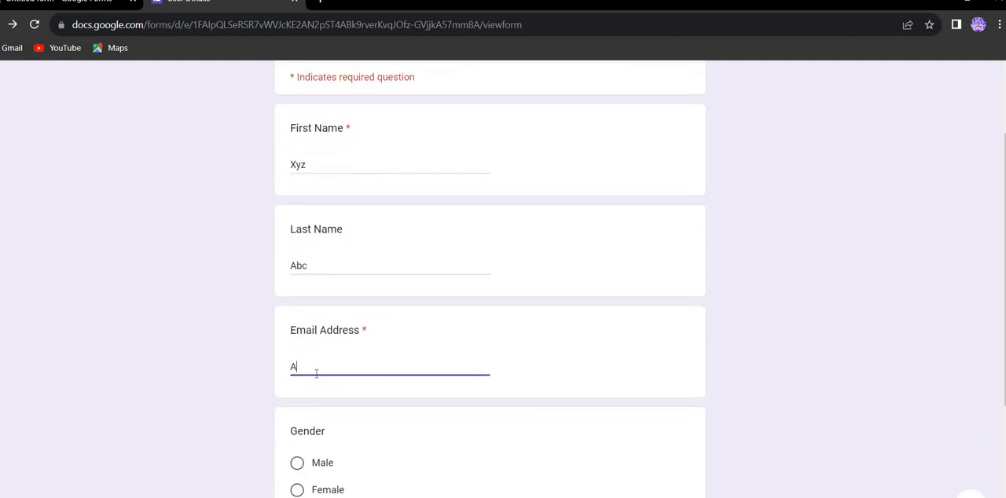
pyautogui.click(299, 463)
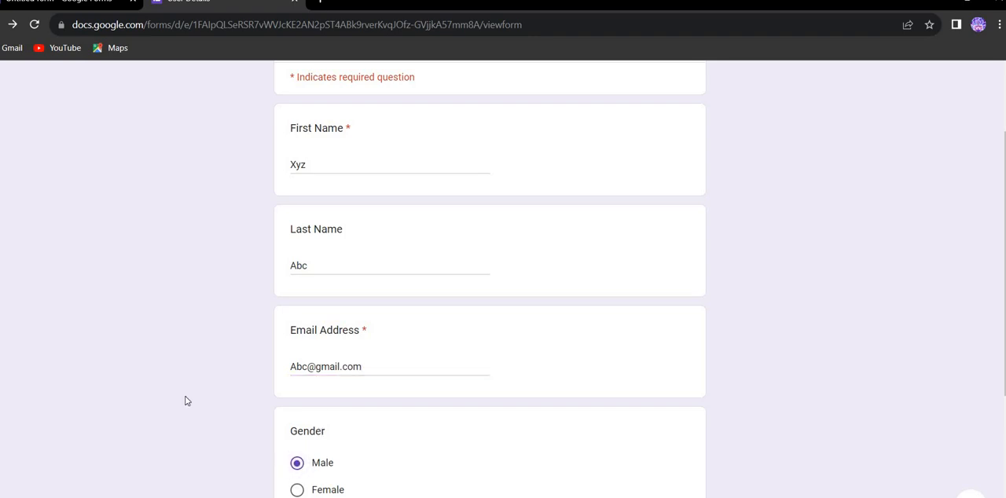
# Fill in the respondent's postal address in the Address question and submit the response
pyautogui.scroll(-3, 187, 401)
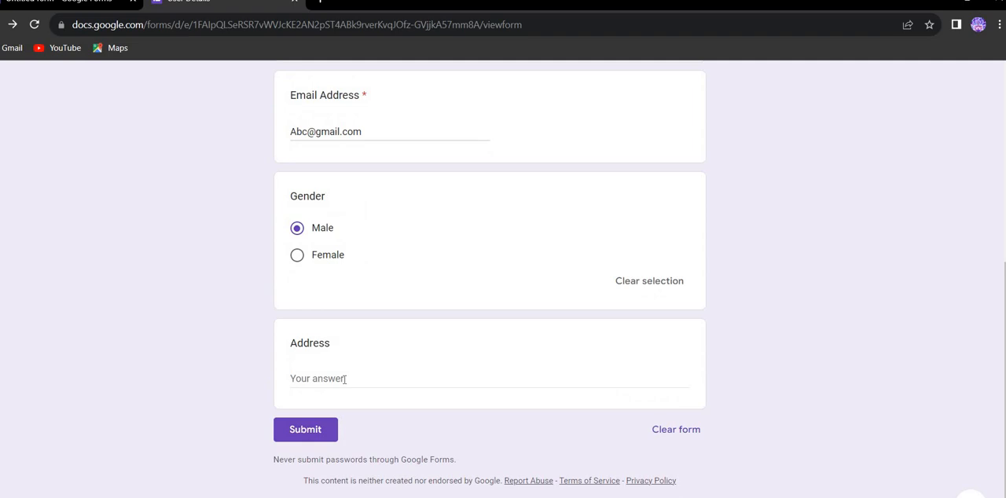
pyautogui.click(344, 380)
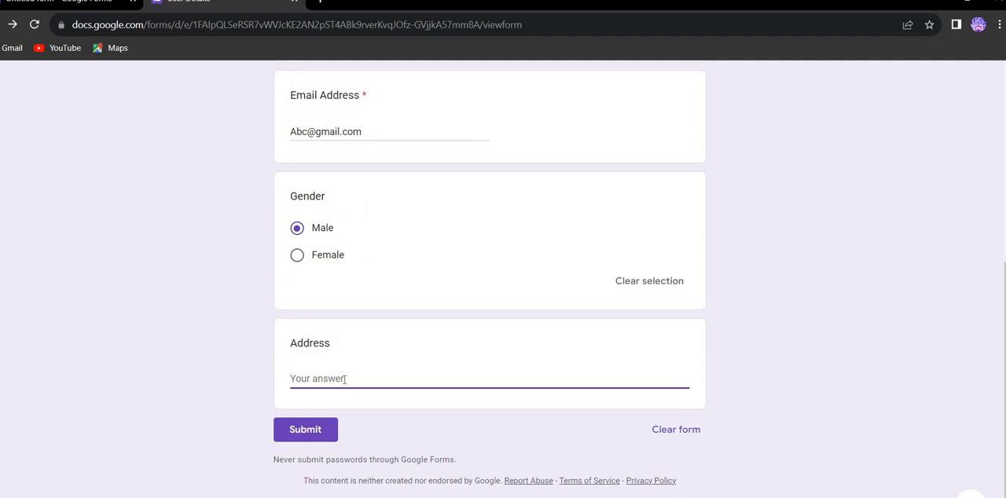
pyautogui.write('Street - no 12 ,')
pyautogui.write('Mon')
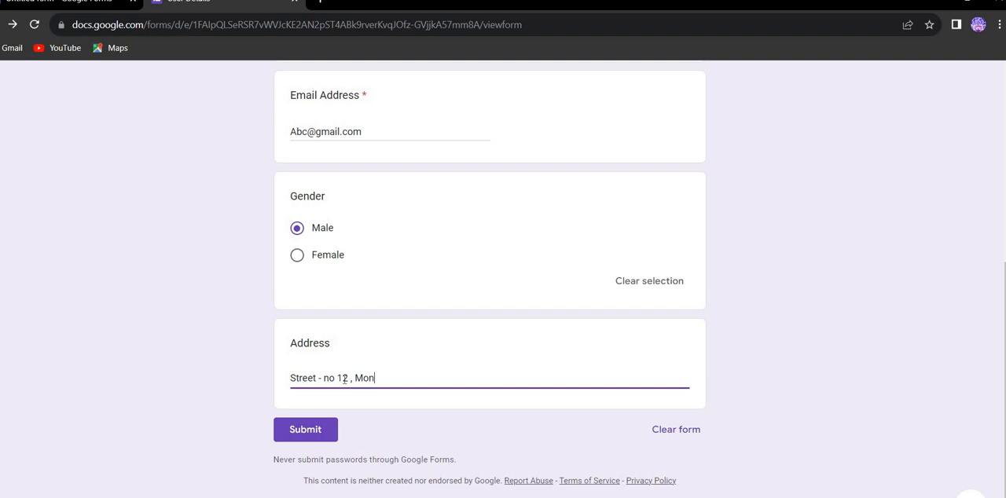
pyautogui.write('tana. U.S')
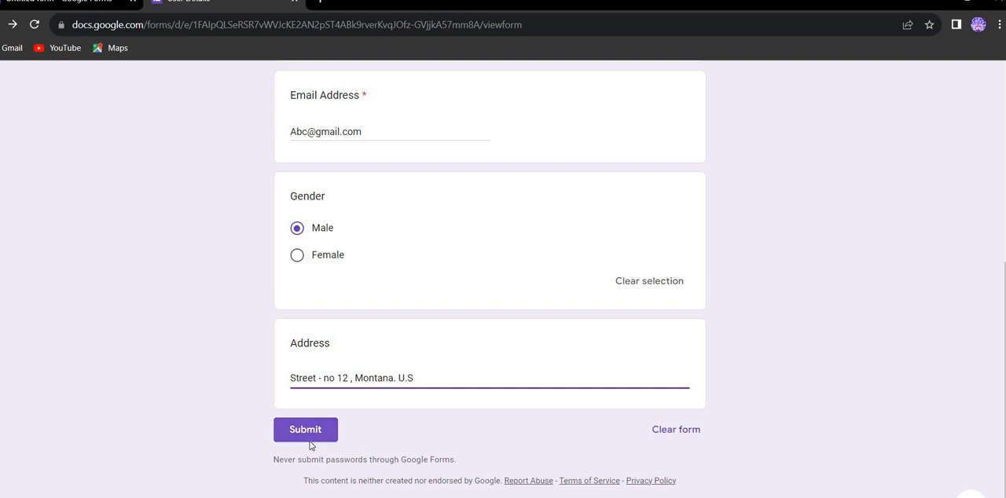
pyautogui.click(309, 441)
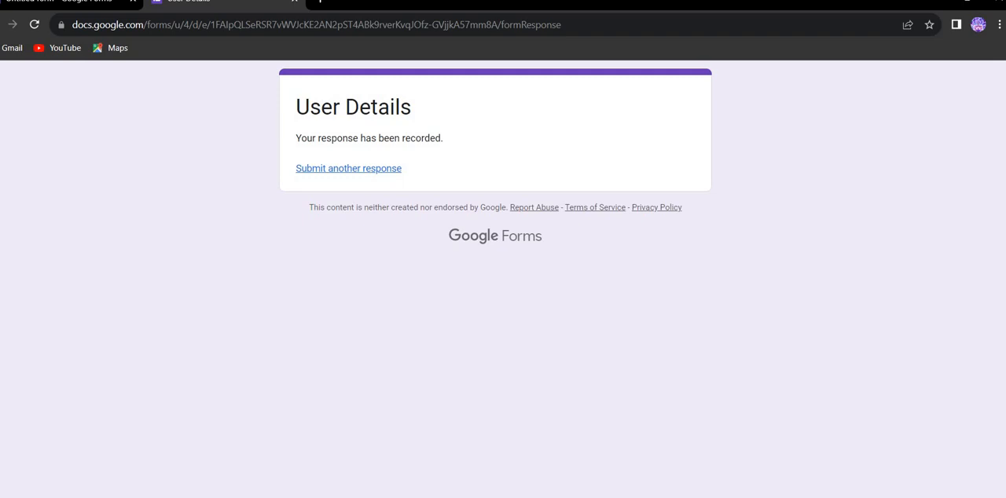
# Return to the form editor and review the questions from the title through Address
pyautogui.click(73, 2)
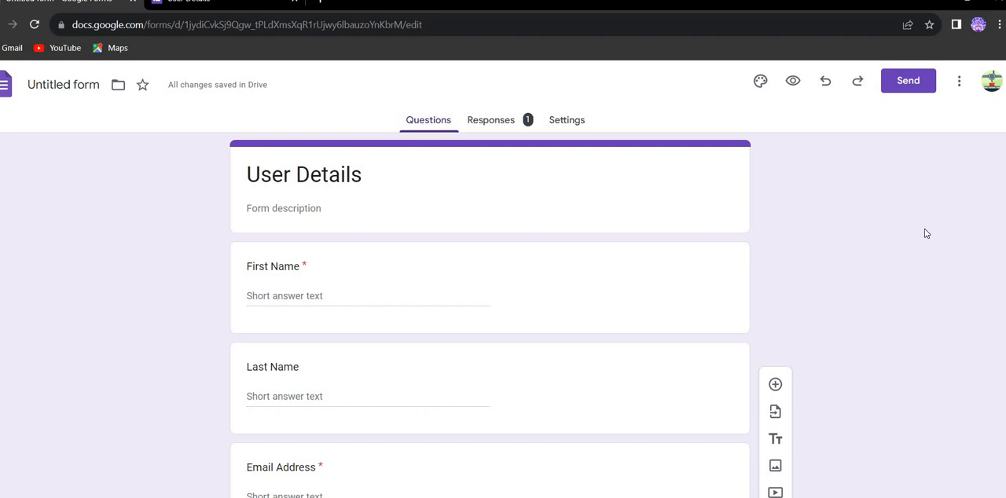
pyautogui.scroll(-5, 925, 234)
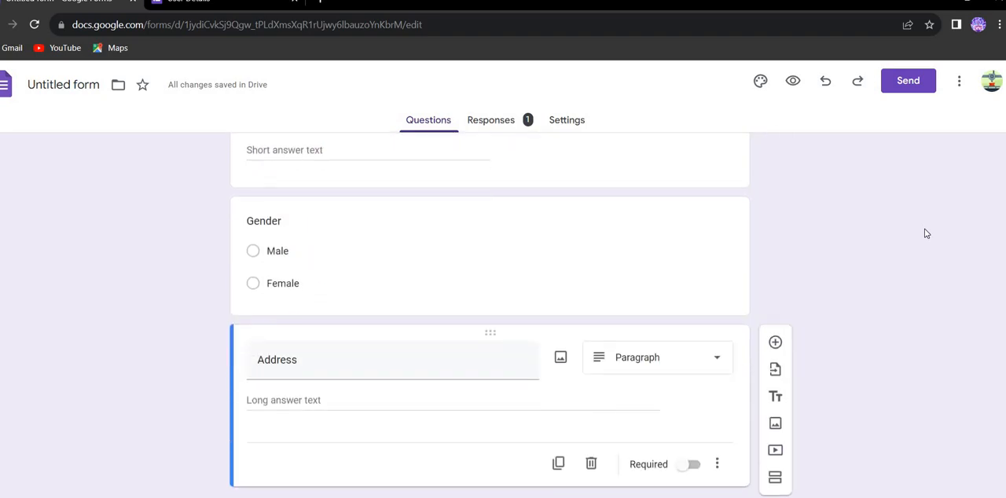
pyautogui.scroll(5, 926, 234)
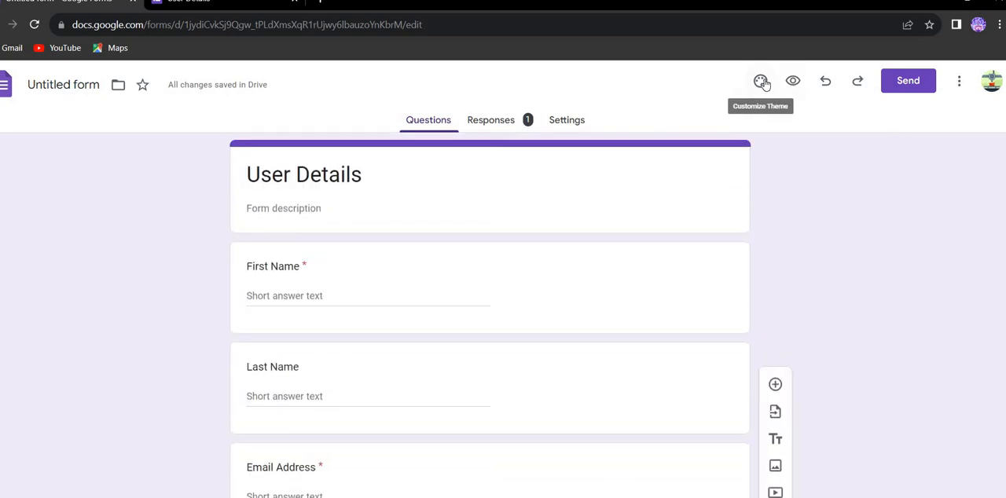
# Open the header image selection in the form's theme settings and look through the Themes, Upload and Photos sources
pyautogui.click(763, 82)
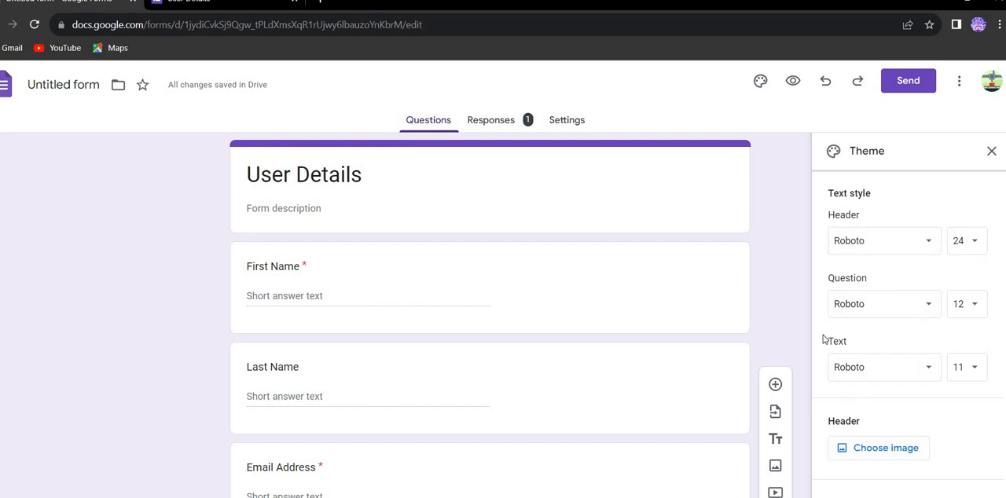
pyautogui.click(884, 450)
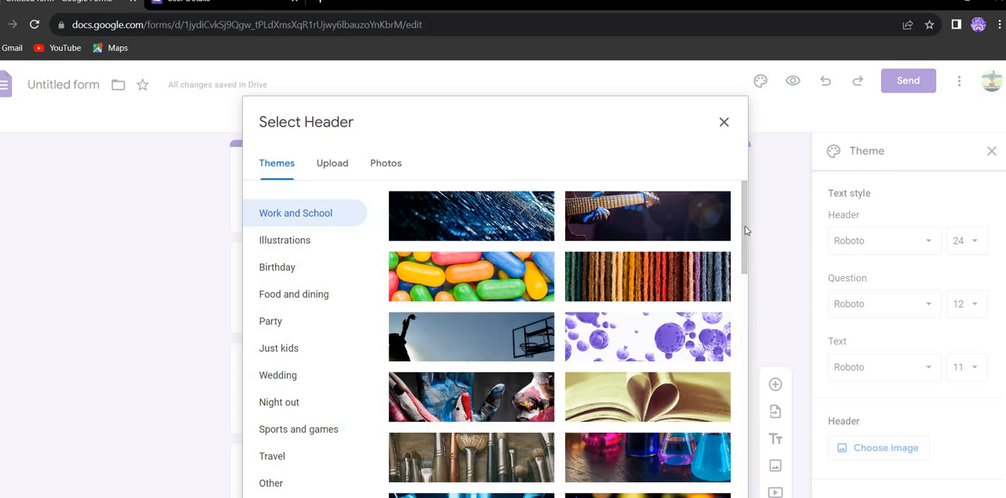
pyautogui.moveTo(743, 231); pyautogui.dragTo(742, 202)
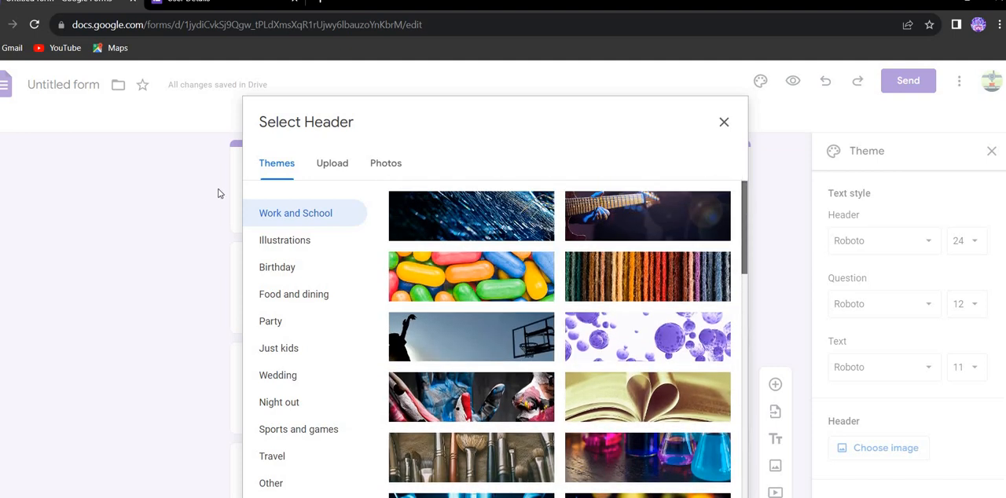
pyautogui.click(341, 157)
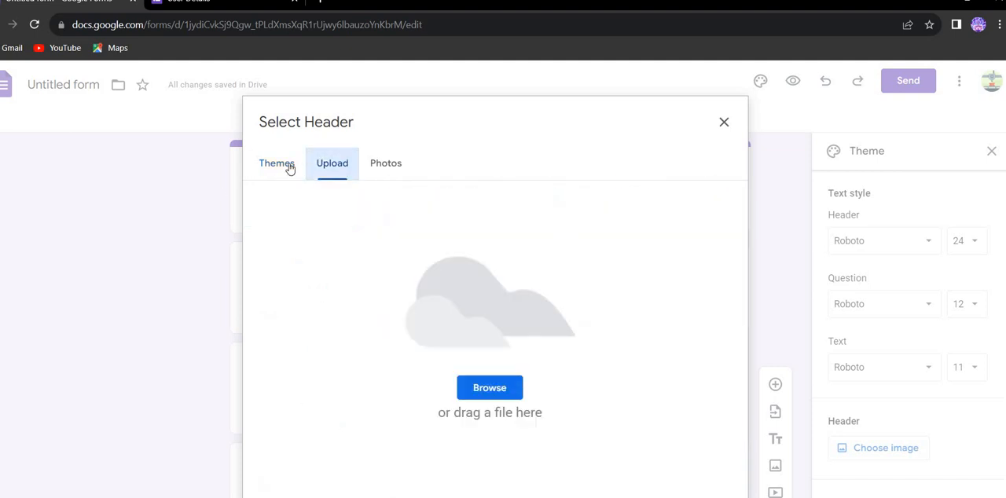
pyautogui.click(288, 167)
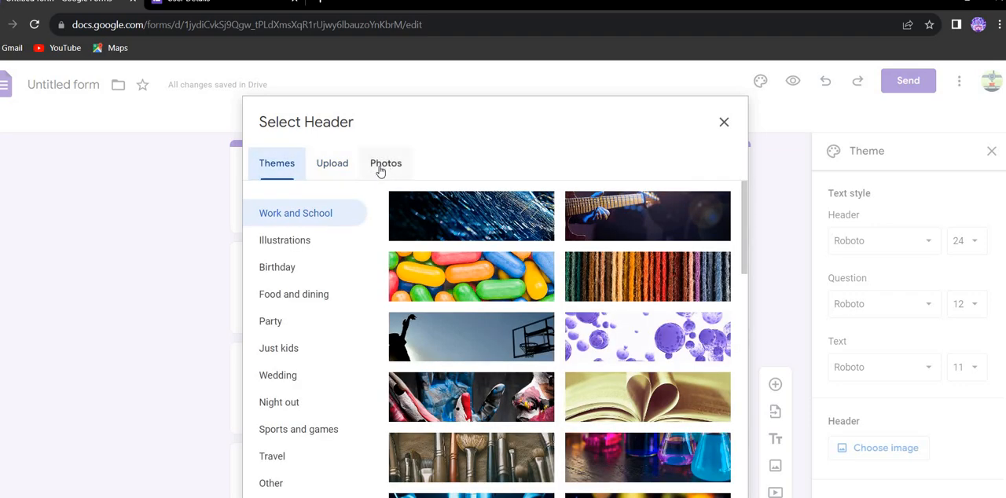
pyautogui.click(385, 167)
pyautogui.click(267, 166)
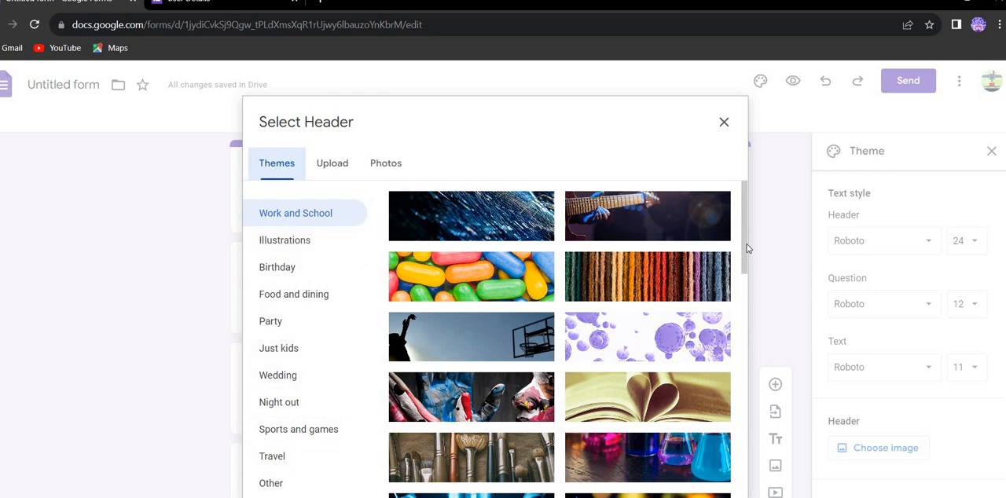
# Insert the cream header image with red, pink and yellow lanterns from the Other theme category
pyautogui.moveTo(751, 293); pyautogui.dragTo(760, 497)
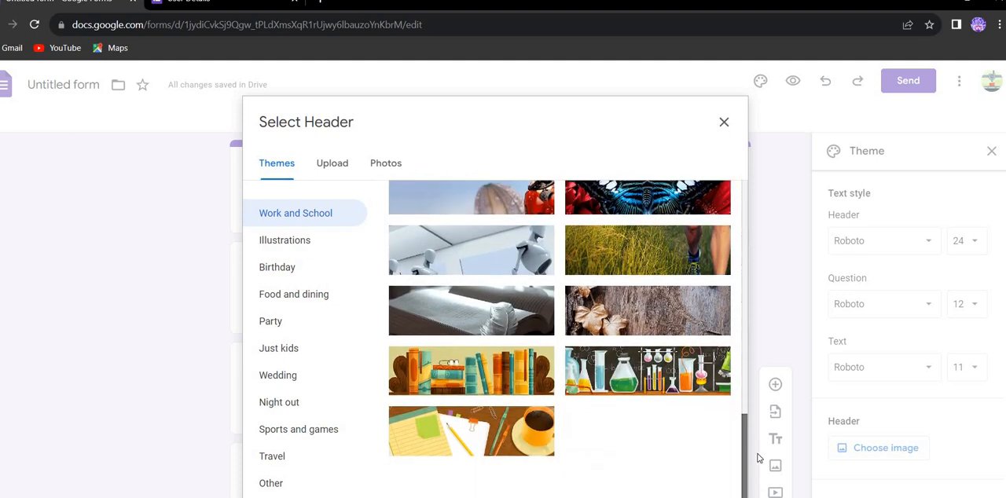
pyautogui.moveTo(760, 458); pyautogui.dragTo(757, 443)
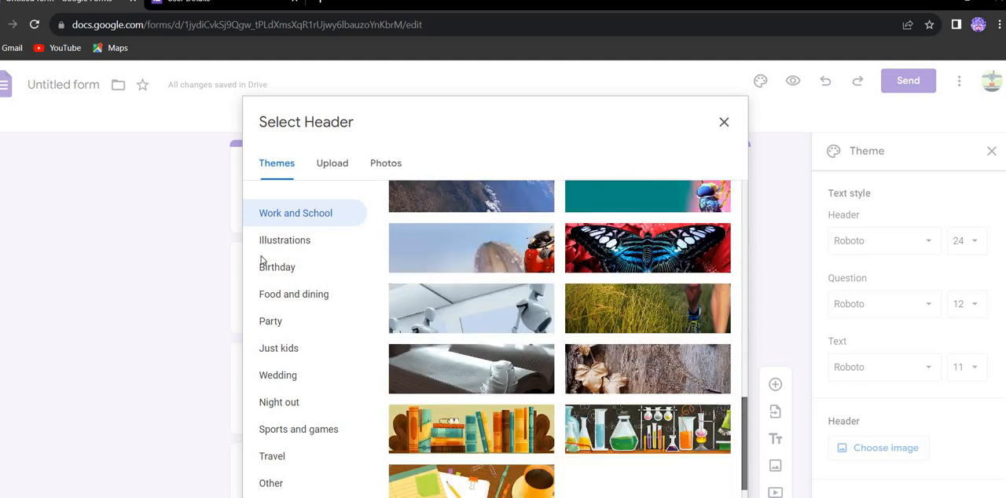
pyautogui.click(287, 486)
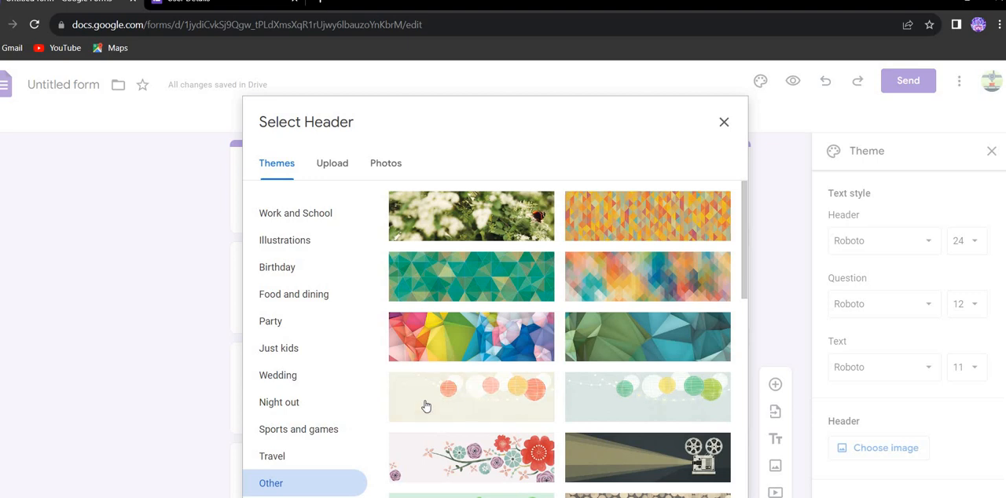
pyautogui.click(457, 407)
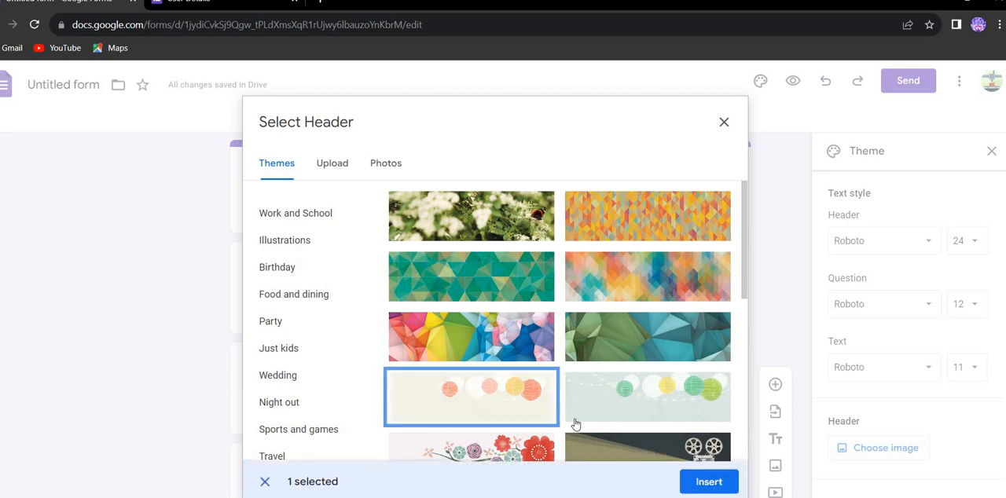
pyautogui.click(708, 482)
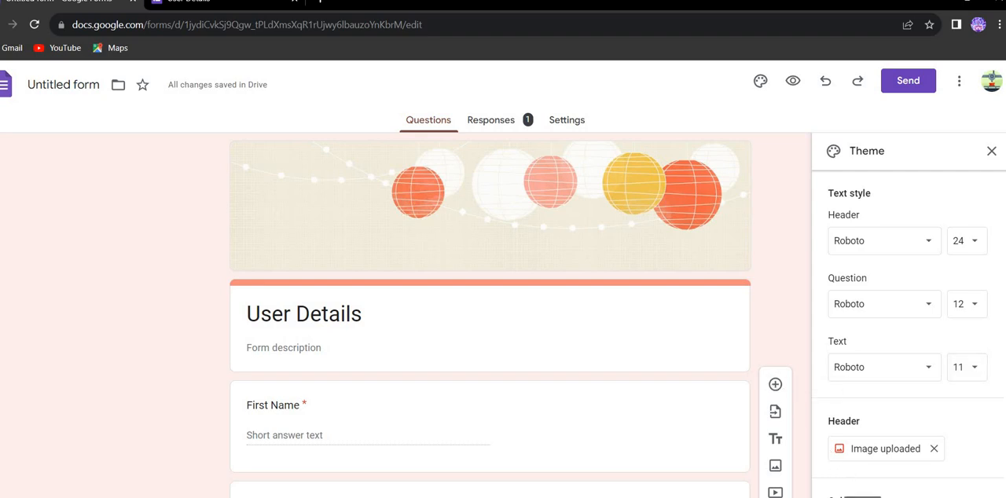
# Try the suggested theme colors and set the form's color to the bright orange between light salmon and dark brown
pyautogui.click(862, 497)
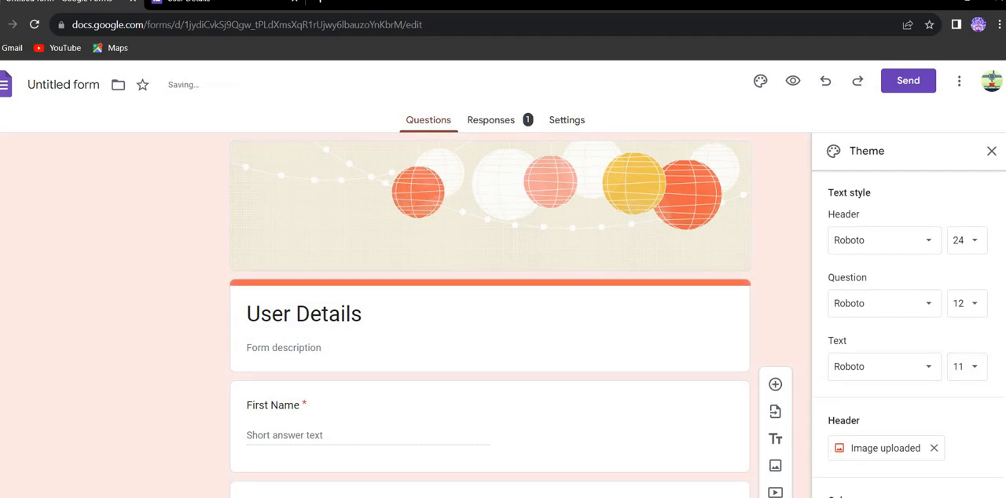
pyautogui.click(885, 497)
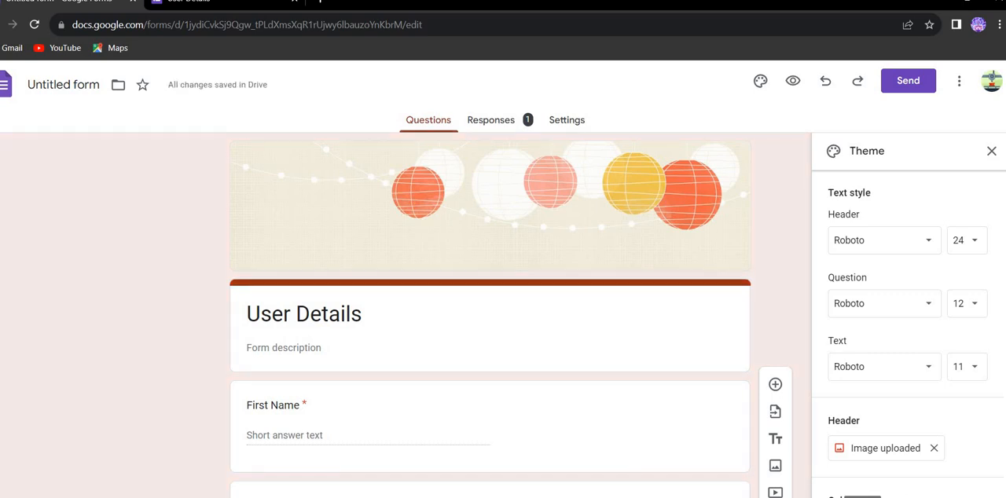
pyautogui.click(862, 497)
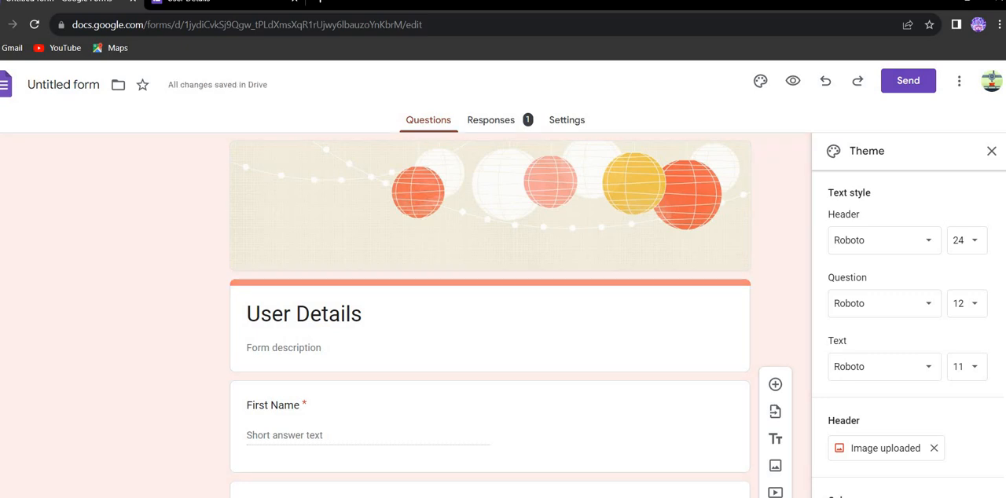
pyautogui.scroll(-2, 909, 330)
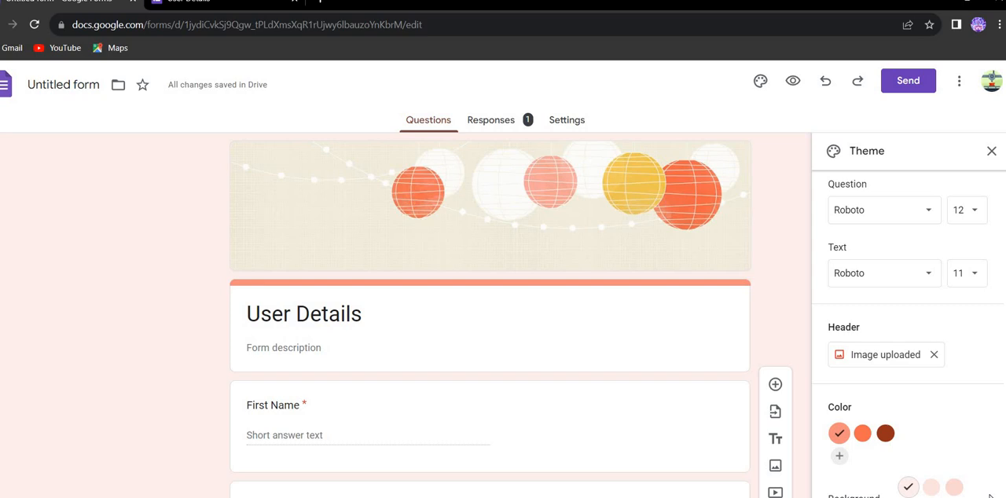
pyautogui.moveTo(928, 458); pyautogui.dragTo(971, 455)
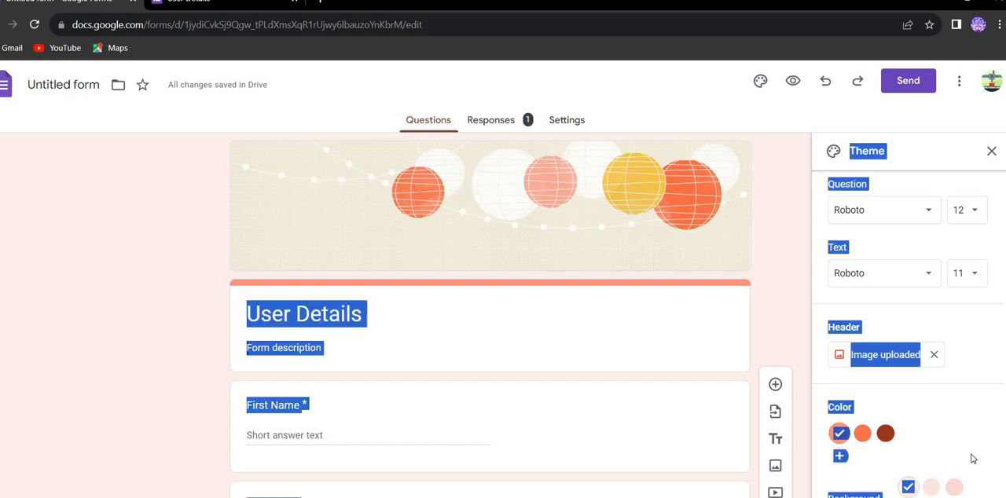
pyautogui.click(881, 437)
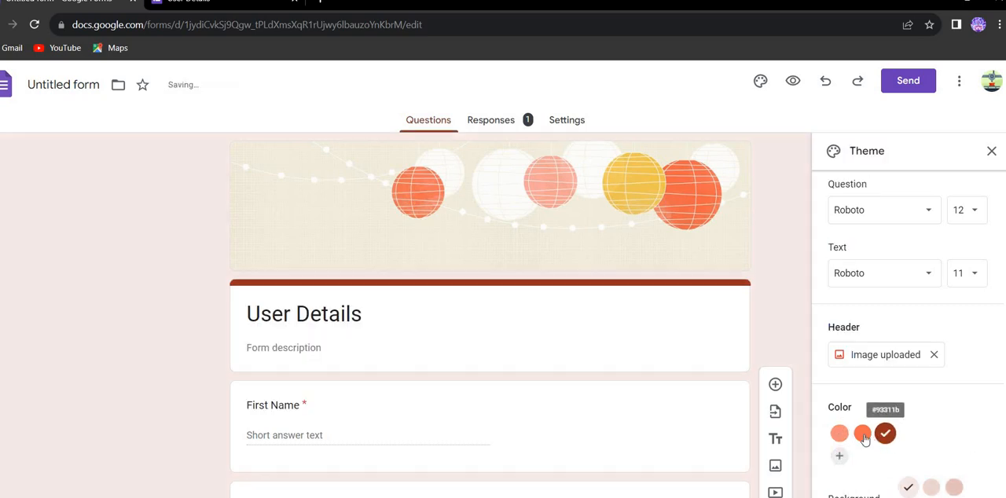
pyautogui.click(862, 433)
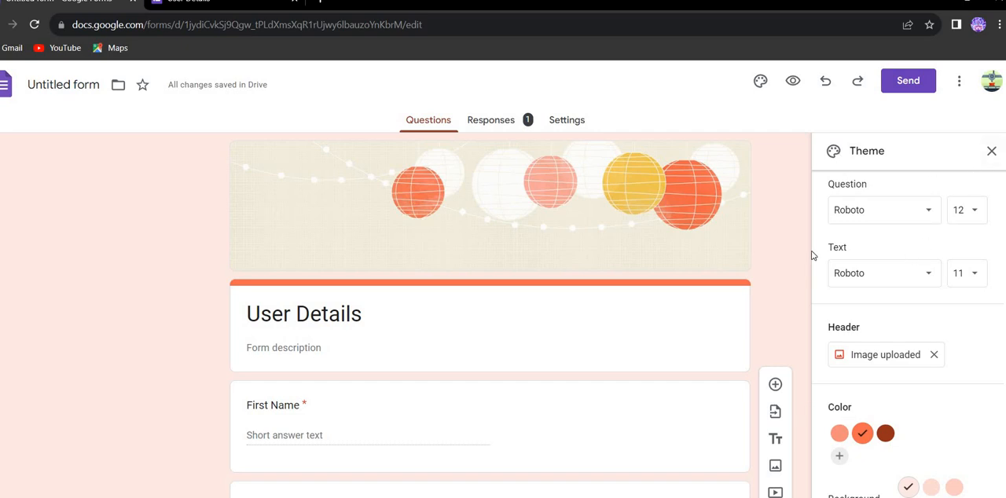
# Set the theme's text font to Lora and its question font to Merriweather
pyautogui.click(858, 284)
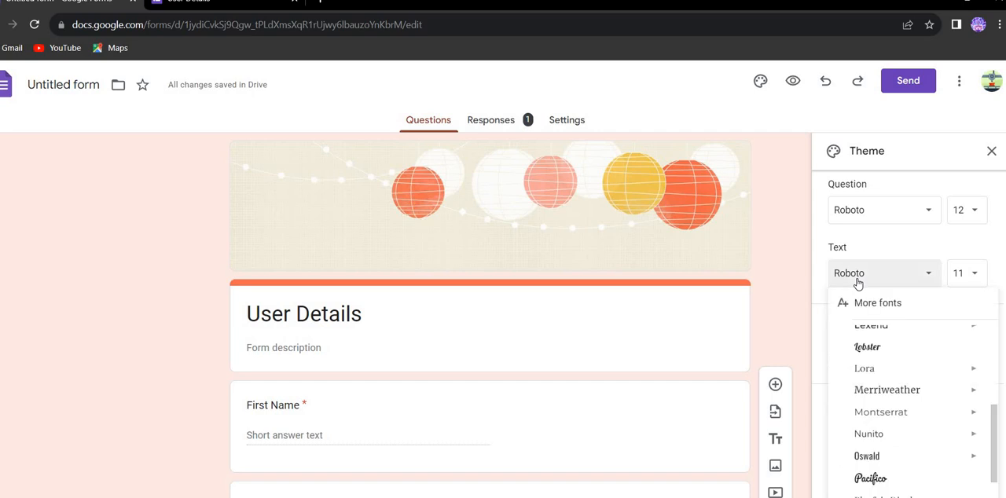
pyautogui.click(855, 285)
pyautogui.click(857, 286)
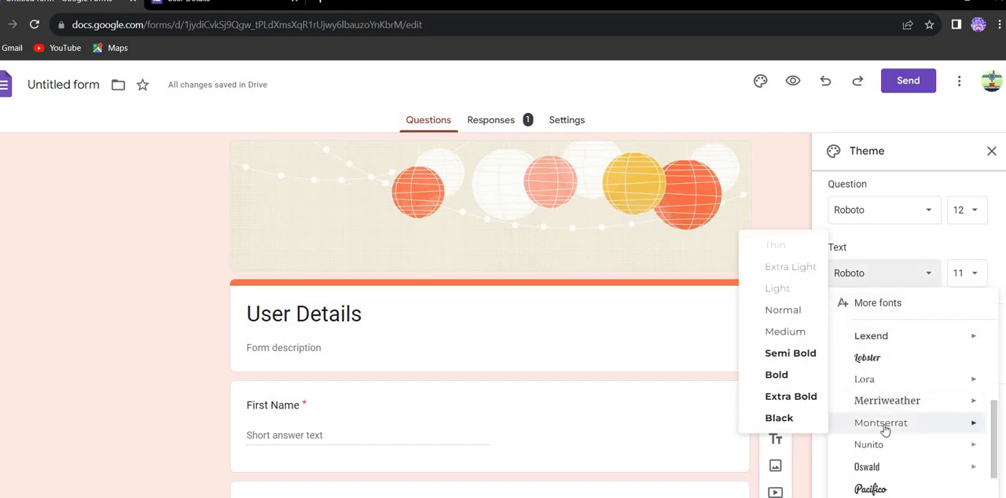
pyautogui.click(871, 382)
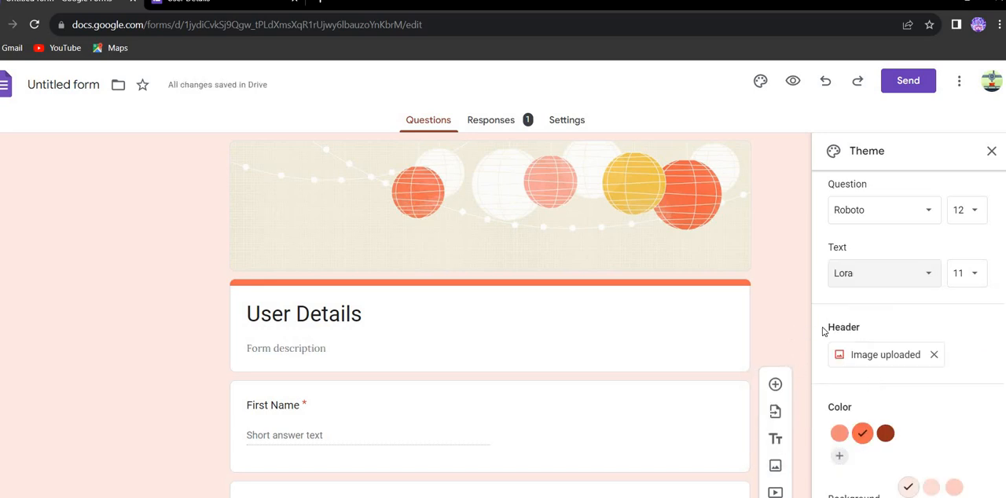
pyautogui.click(863, 218)
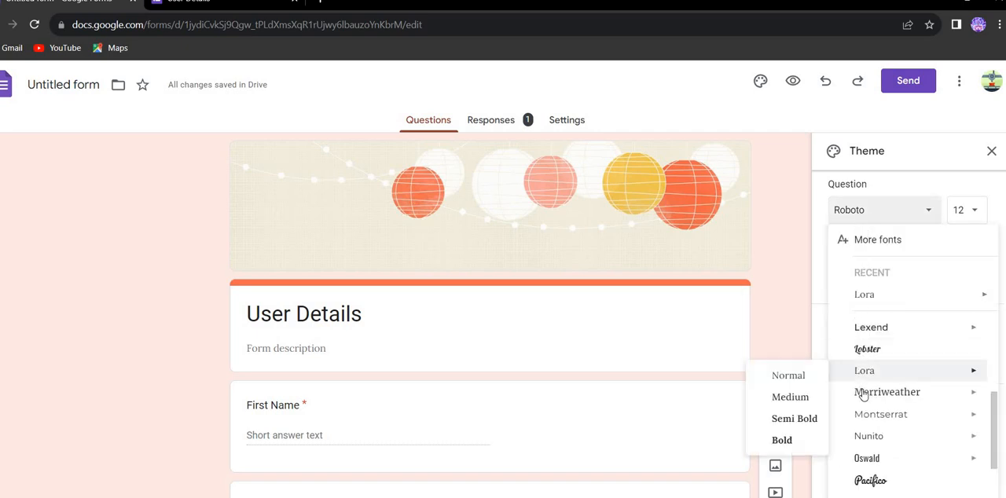
pyautogui.click(863, 393)
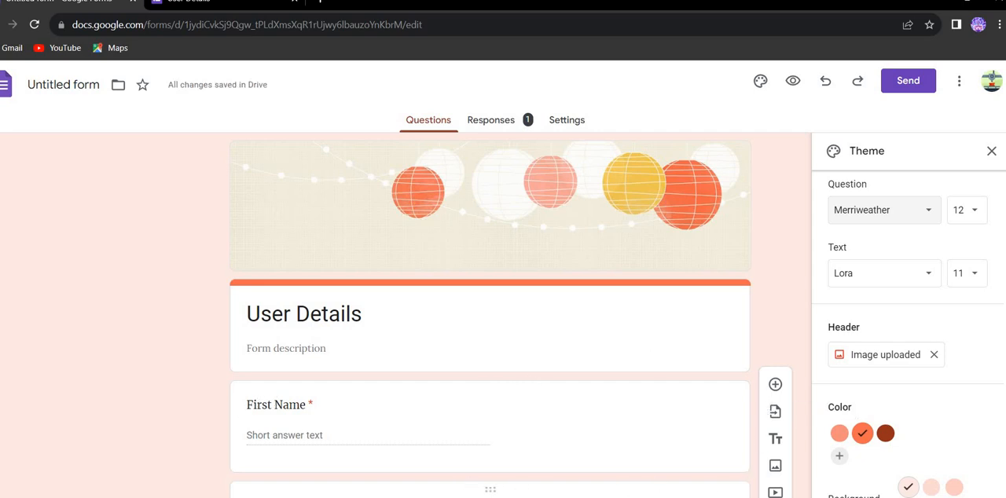
# Move the Last Name question below Address and return it to its place directly after First Name
pyautogui.scroll(-10, 614, 489)
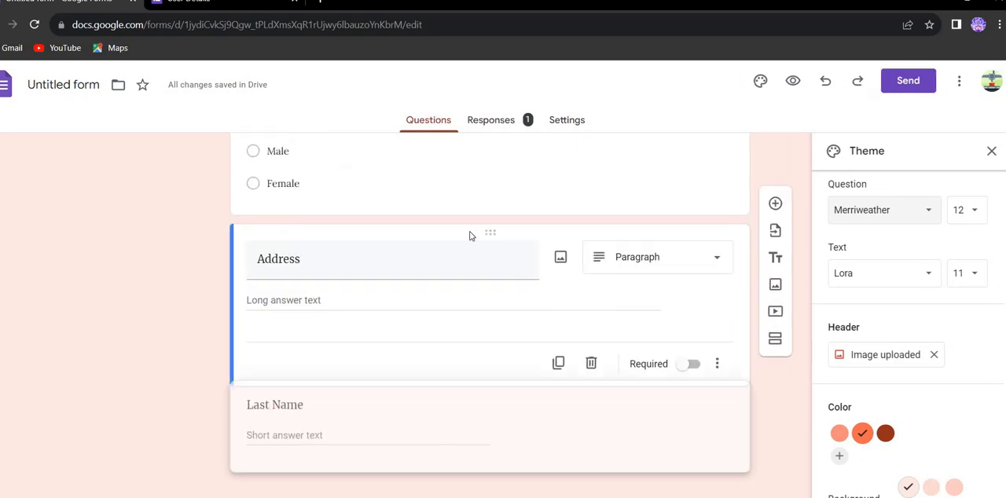
pyautogui.click(261, 412)
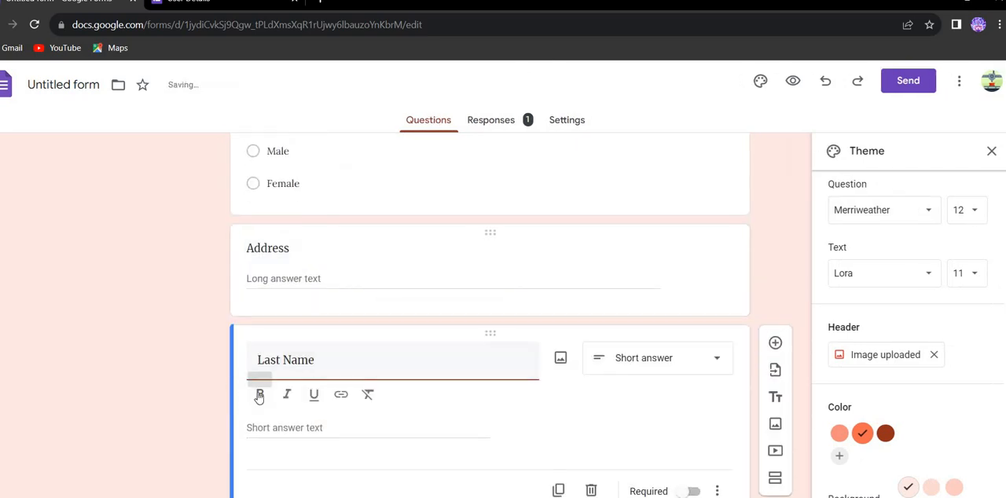
pyautogui.moveTo(343, 275); pyautogui.dragTo(302, 431)
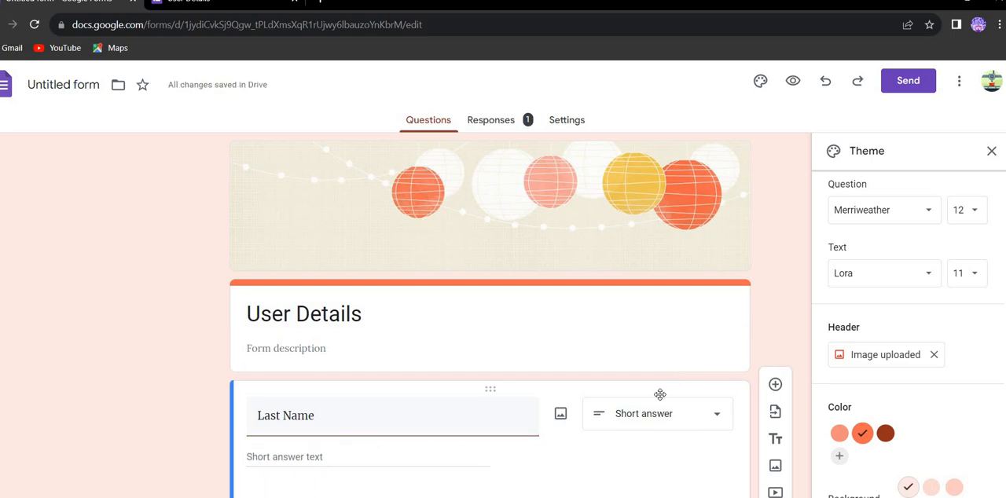
pyautogui.moveTo(642, 411); pyautogui.dragTo(600, 363)
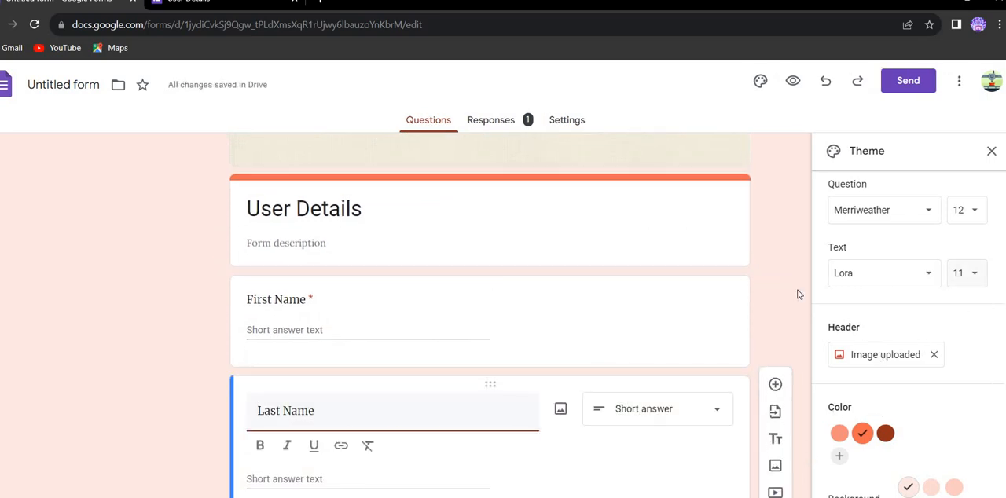
pyautogui.click(759, 286)
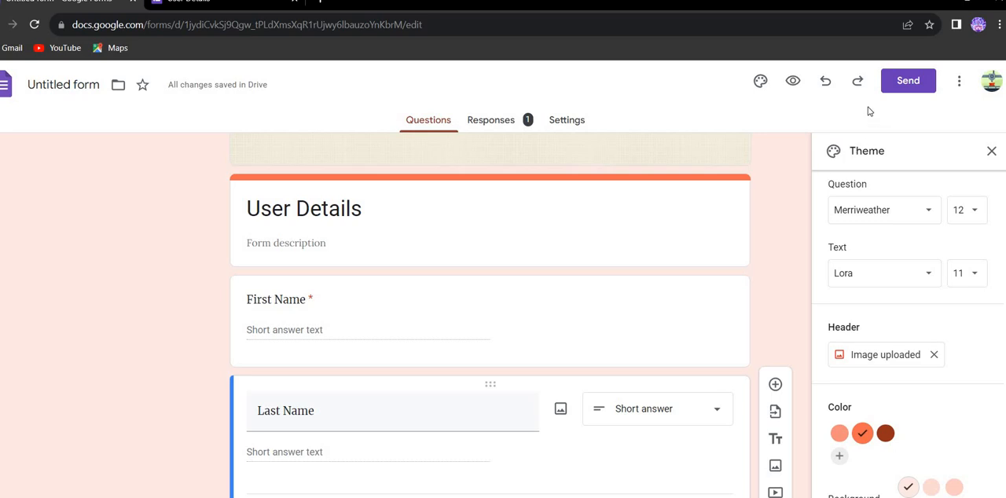
# Preview the themed form from its header image to the Submit button and return to the form editor
pyautogui.click(791, 82)
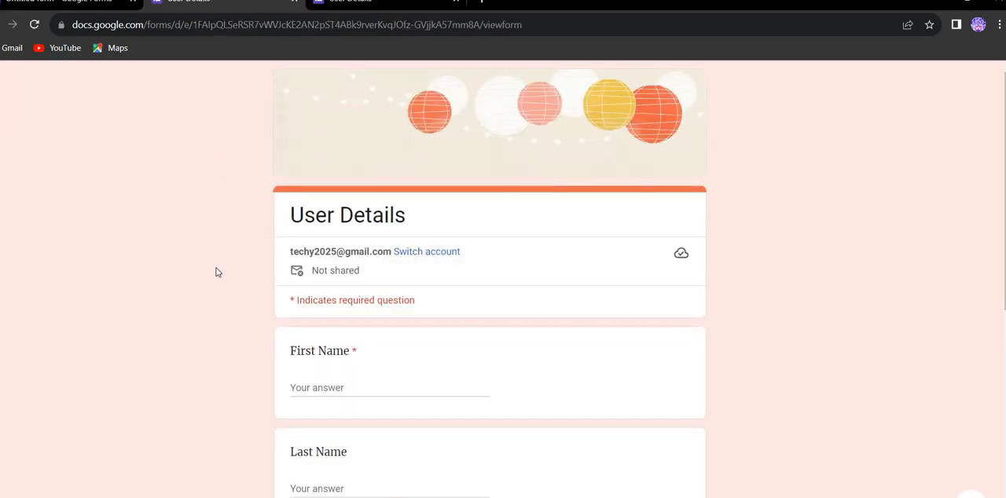
pyautogui.scroll(-5, 218, 272)
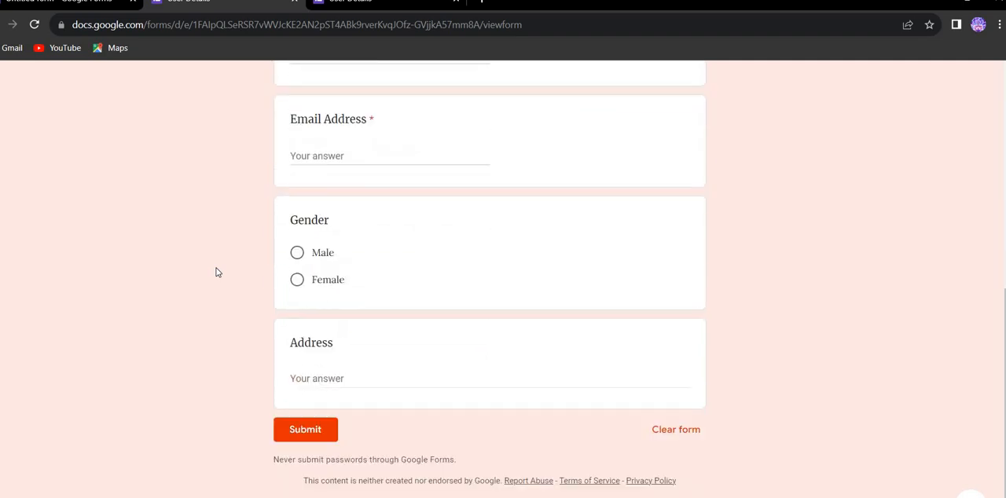
pyautogui.scroll(5, 217, 272)
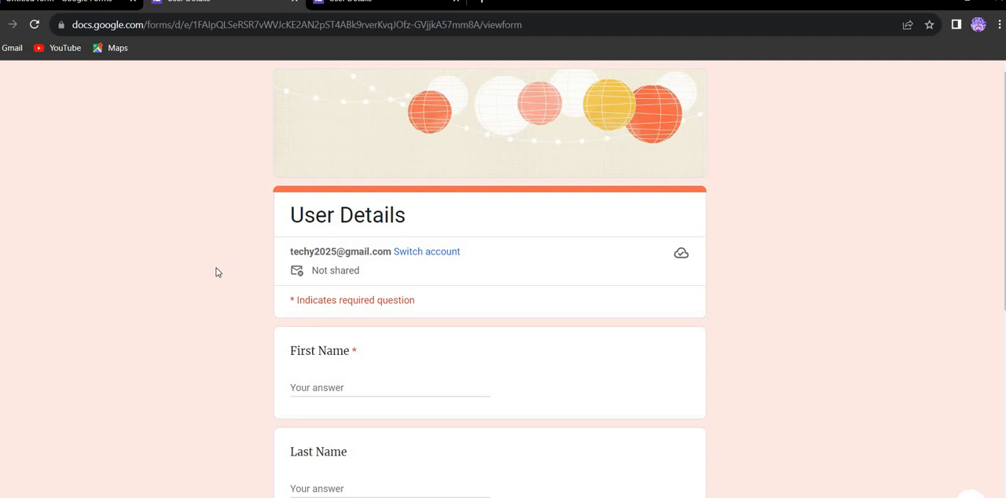
pyautogui.click(66, 6)
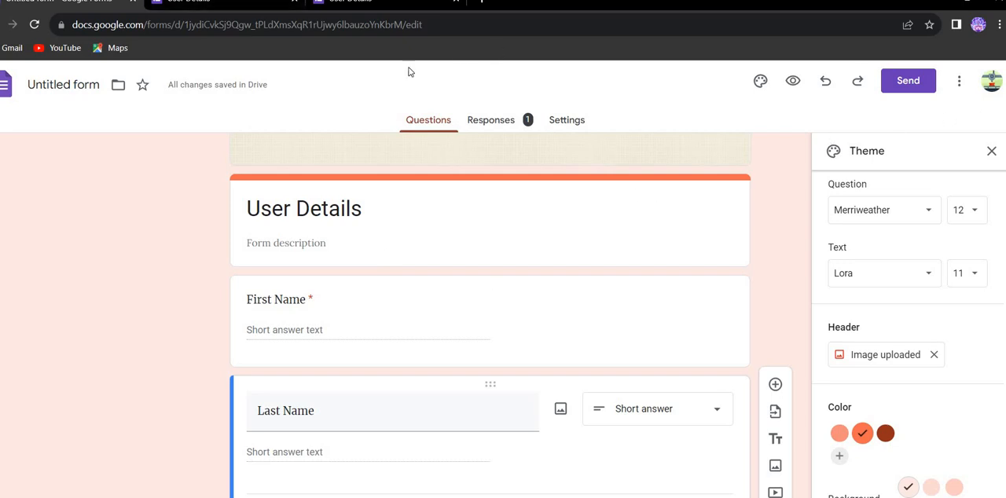
# Open the form's sending options, choose sharing via link and select the full form URL
pyautogui.click(908, 82)
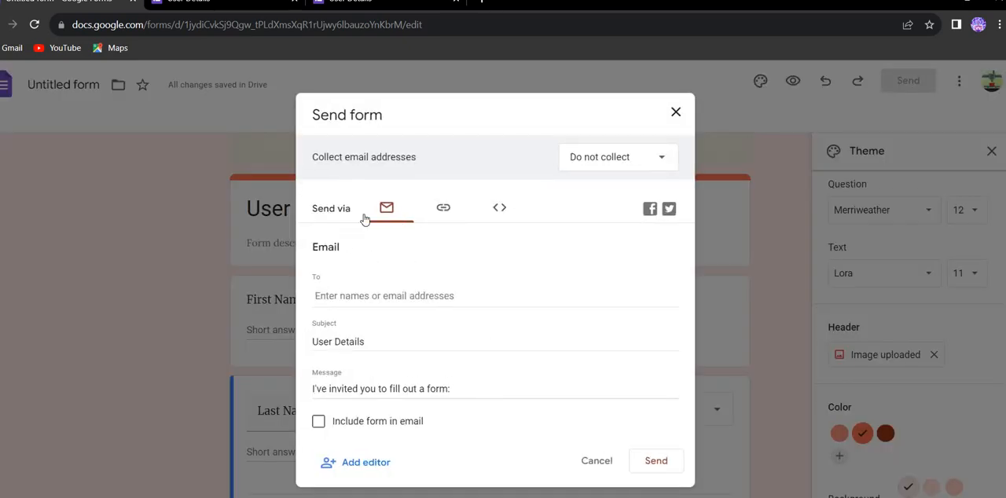
pyautogui.click(442, 209)
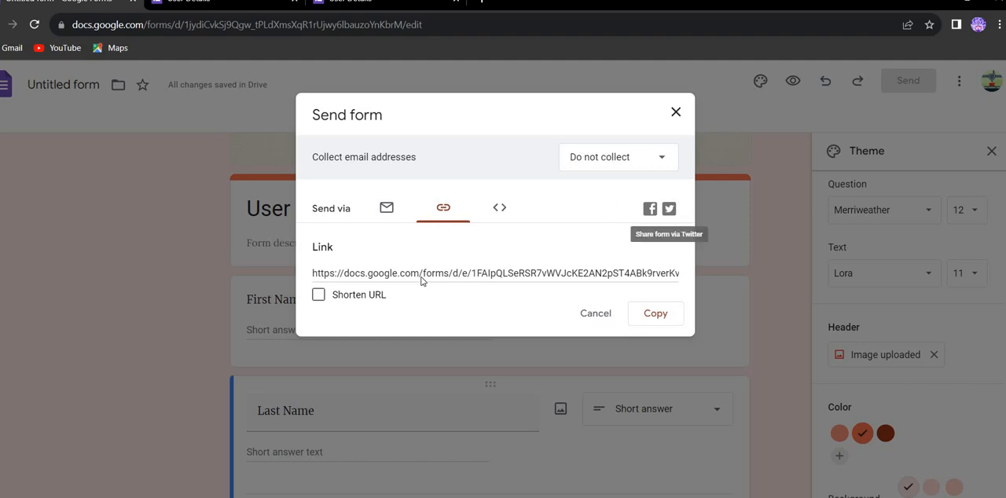
pyautogui.click(582, 272)
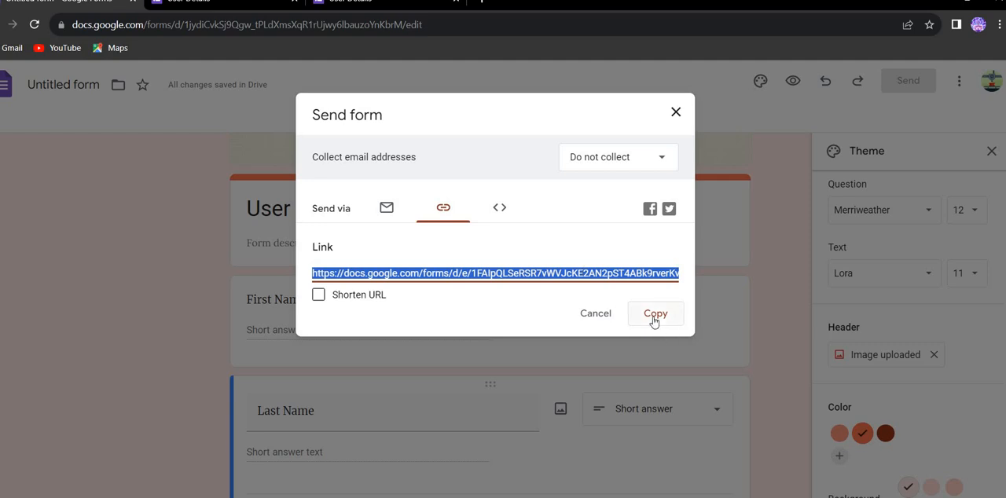
# Close the sending options and review the form's response summary from First Name through Address
pyautogui.click(676, 114)
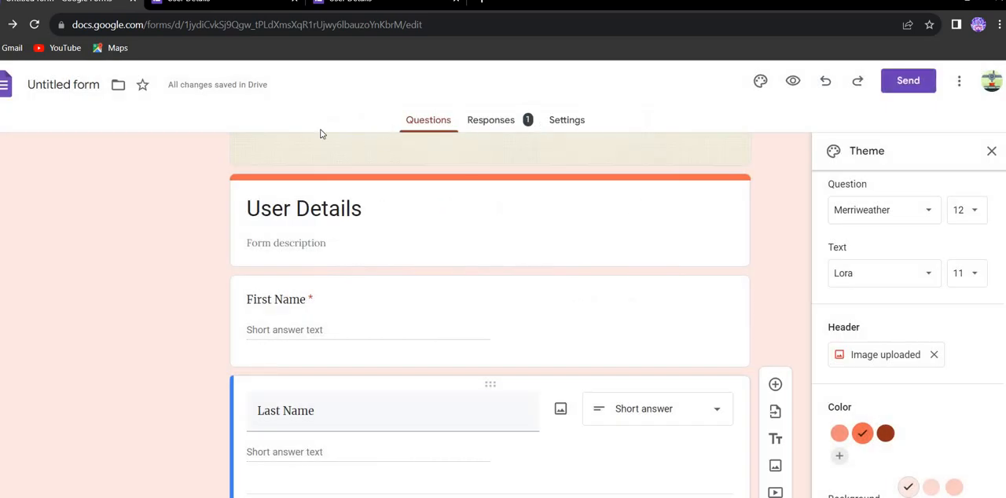
pyautogui.click(494, 124)
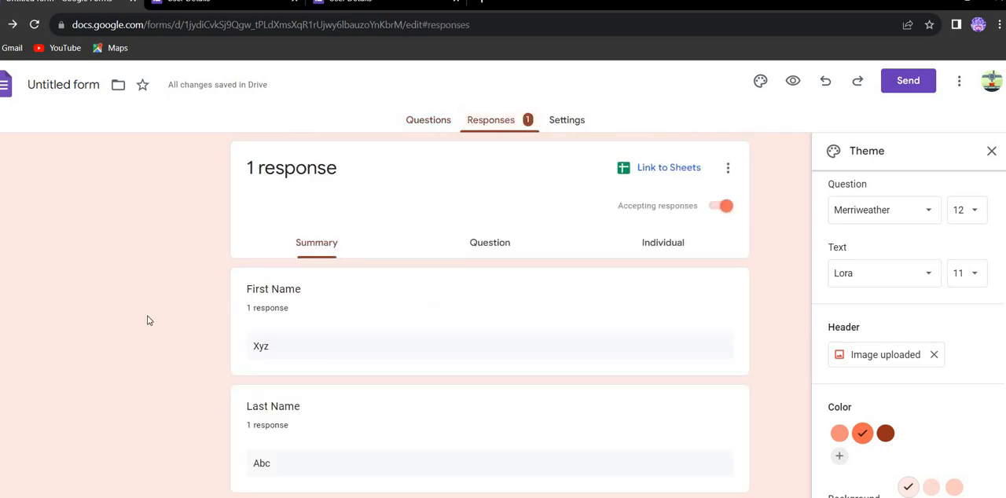
pyautogui.scroll(-5, 149, 320)
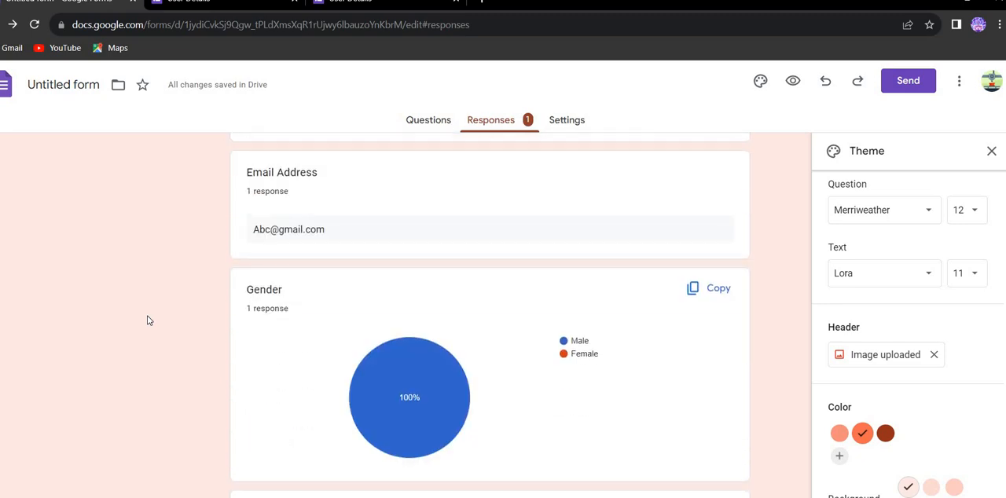
pyautogui.scroll(-1, 148, 319)
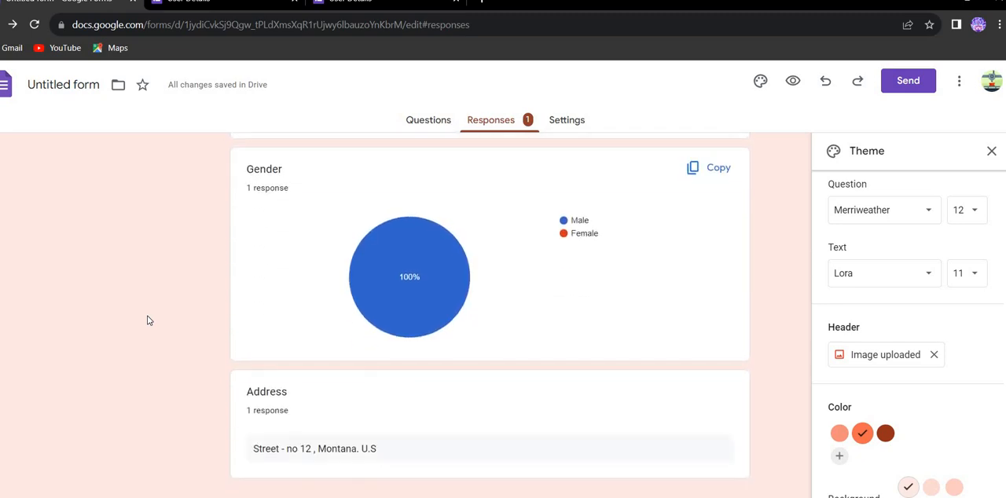
pyautogui.scroll(2, 149, 320)
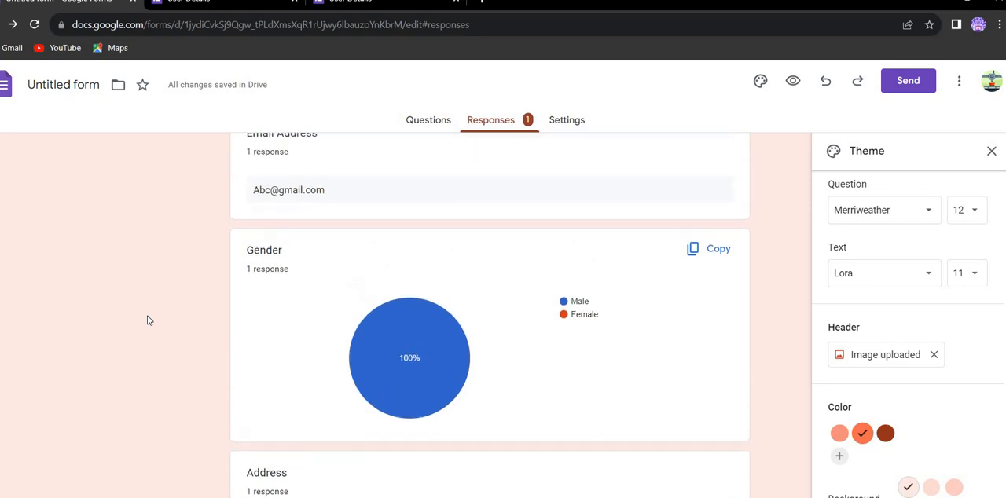
pyautogui.scroll(5, 148, 320)
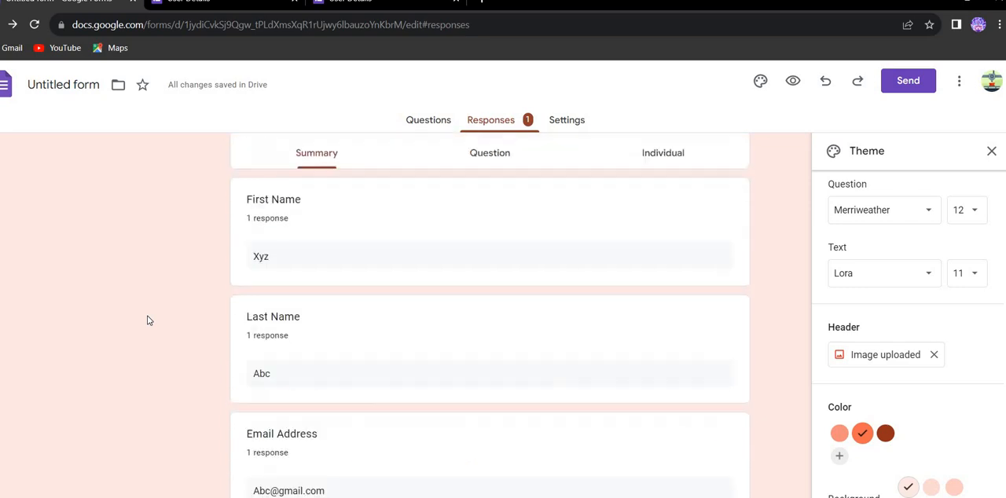